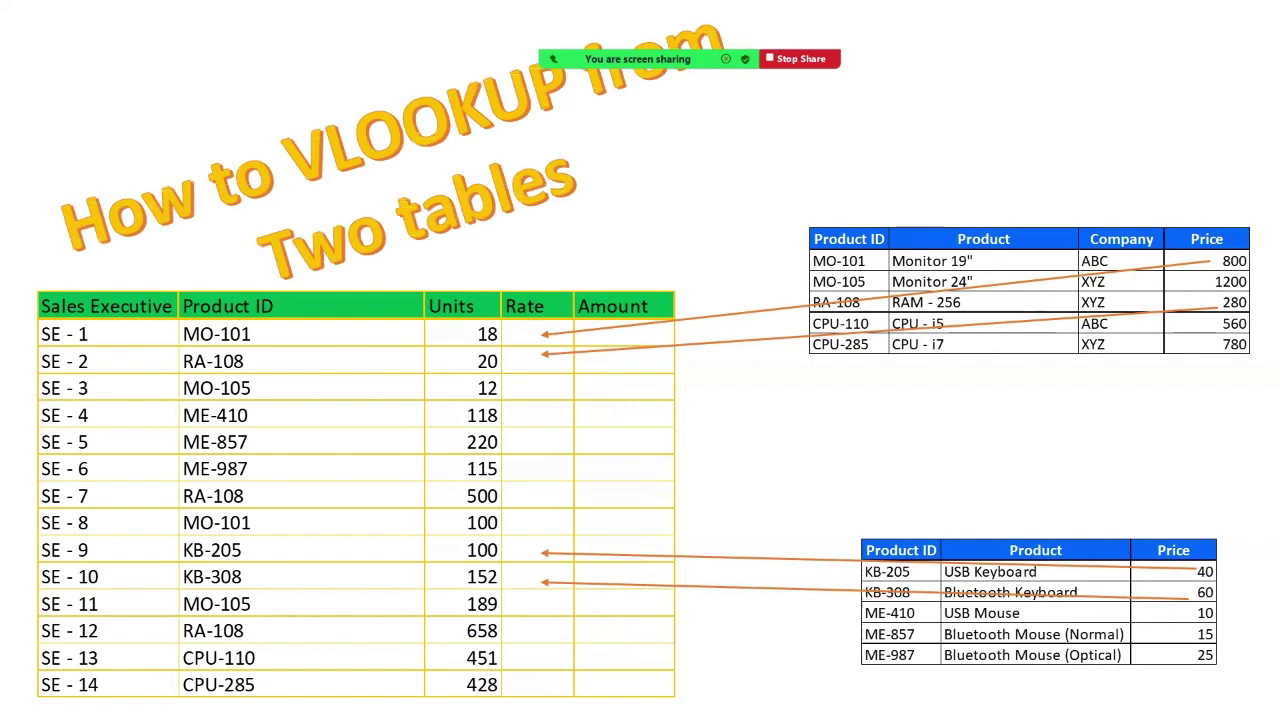
Step: Switch to the Excel workbook and examine the three tables, their Product ID columns and the empty Rate and Amount cells
key("alt+Tab")
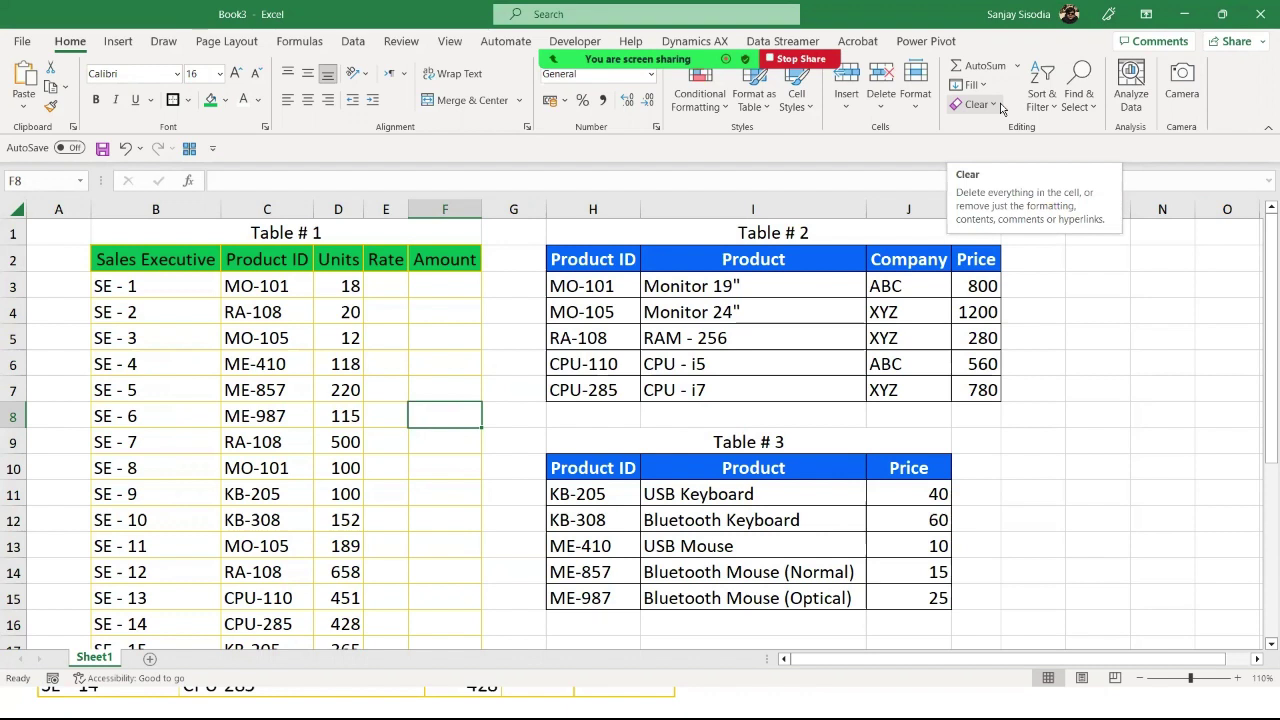
left_click(204, 231)
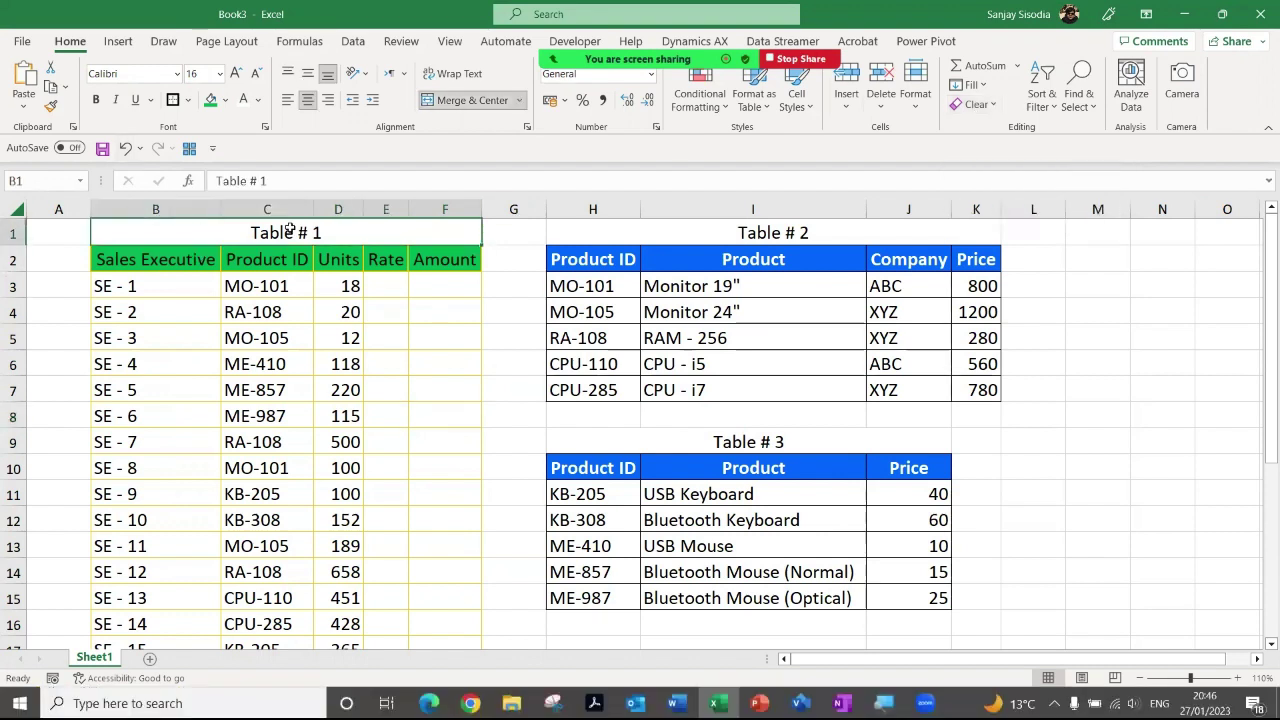
left_click(744, 231)
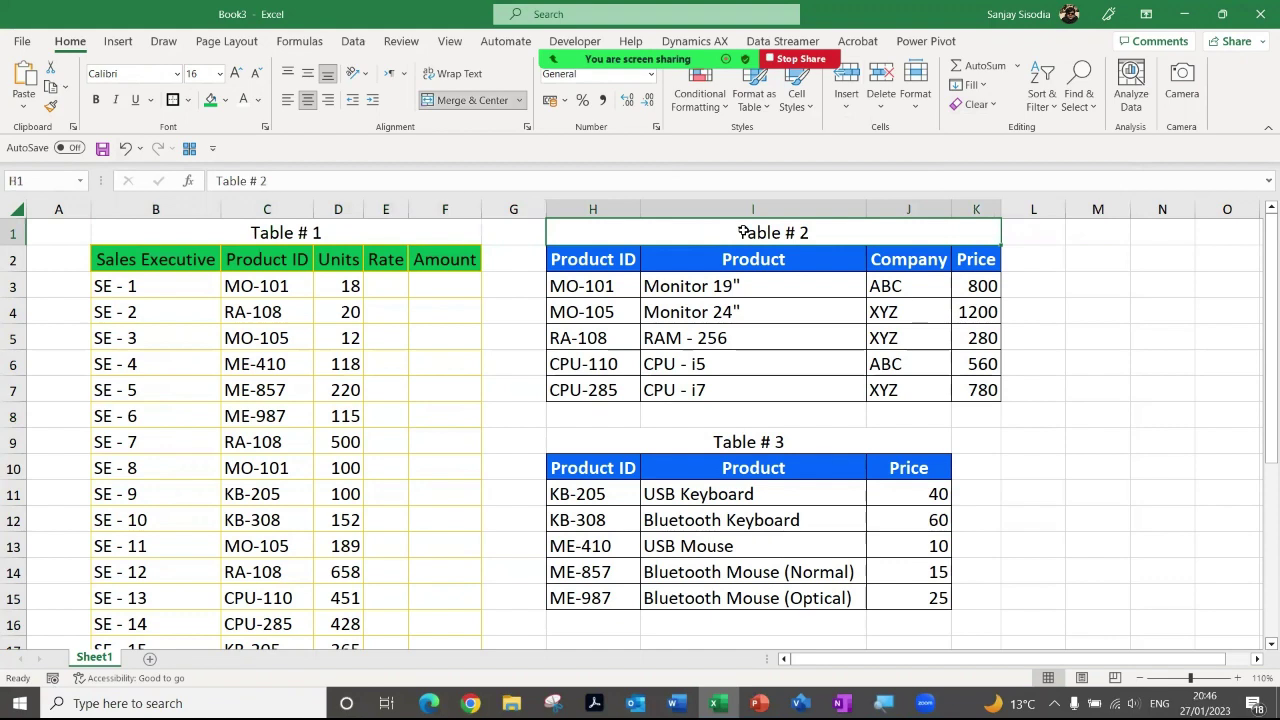
left_click(725, 441)
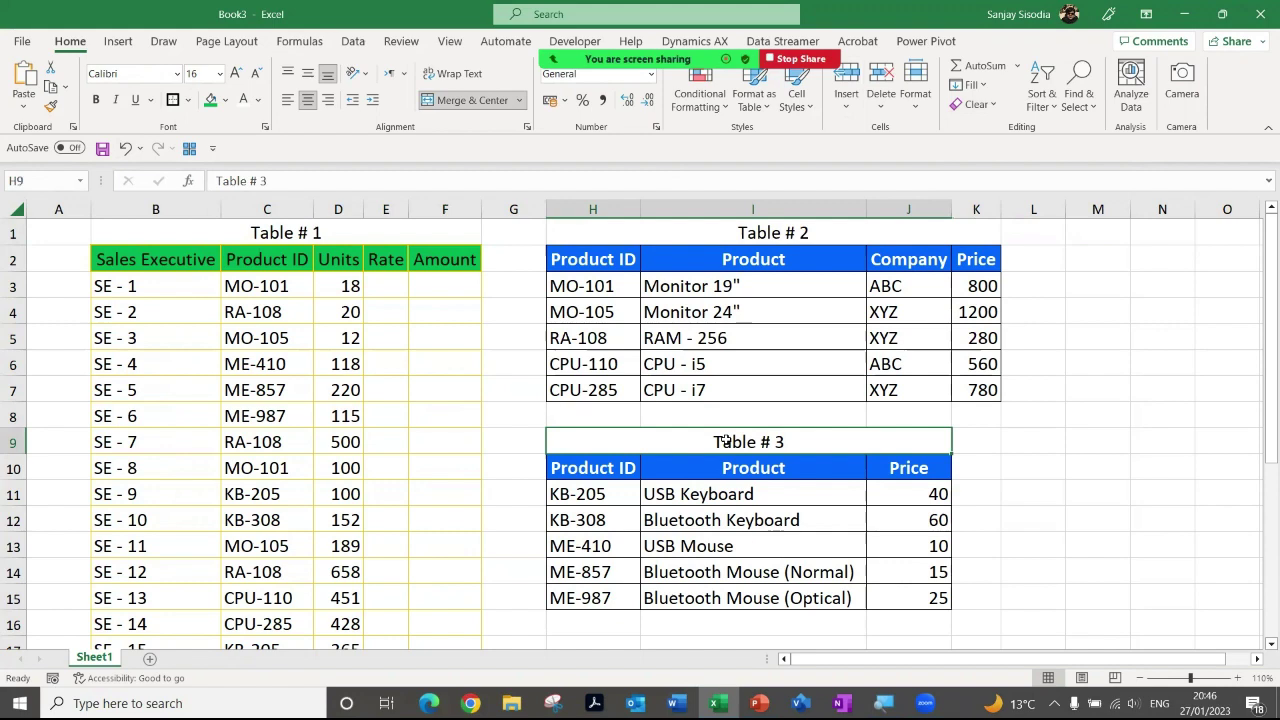
left_click(276, 257)
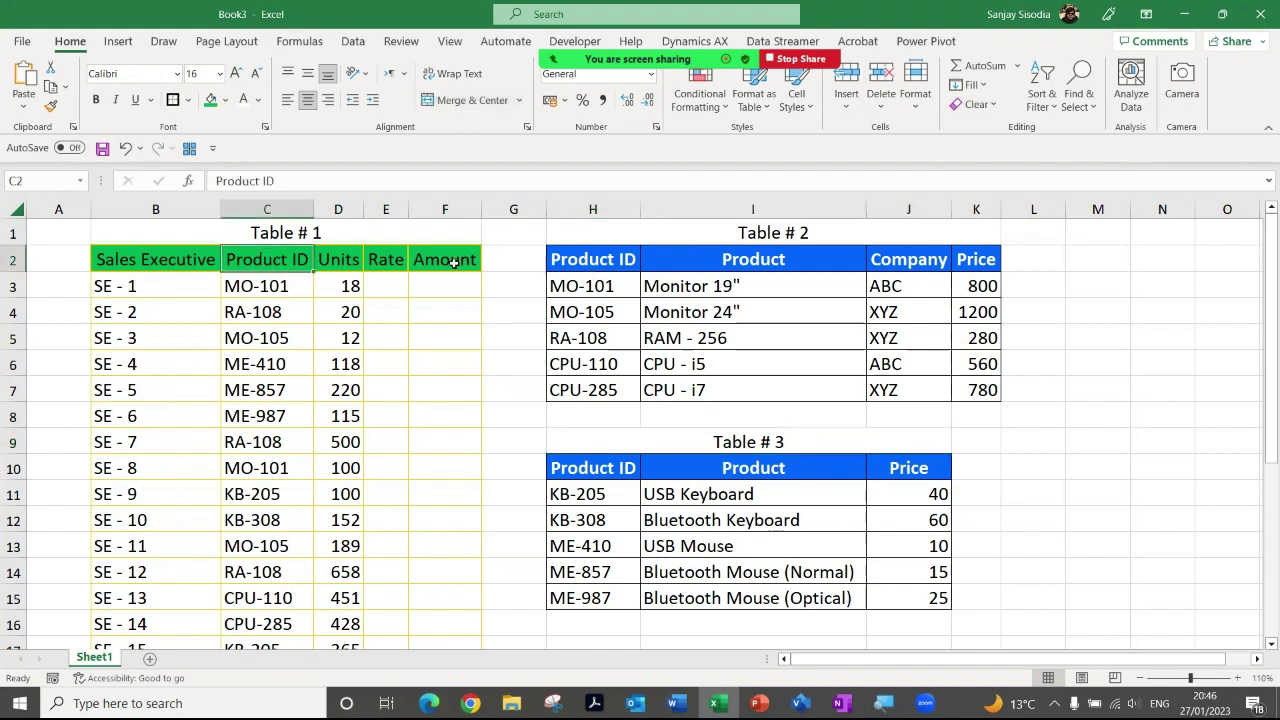
left_click(625, 259)
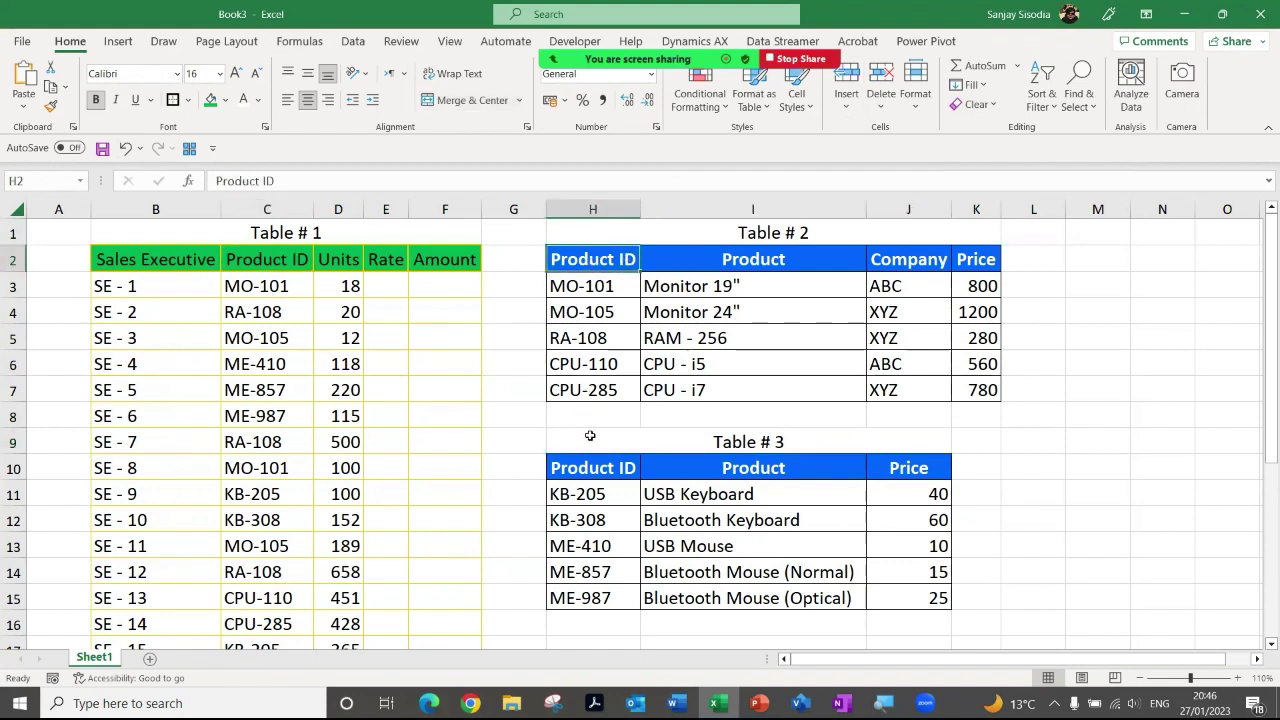
left_click(586, 466)
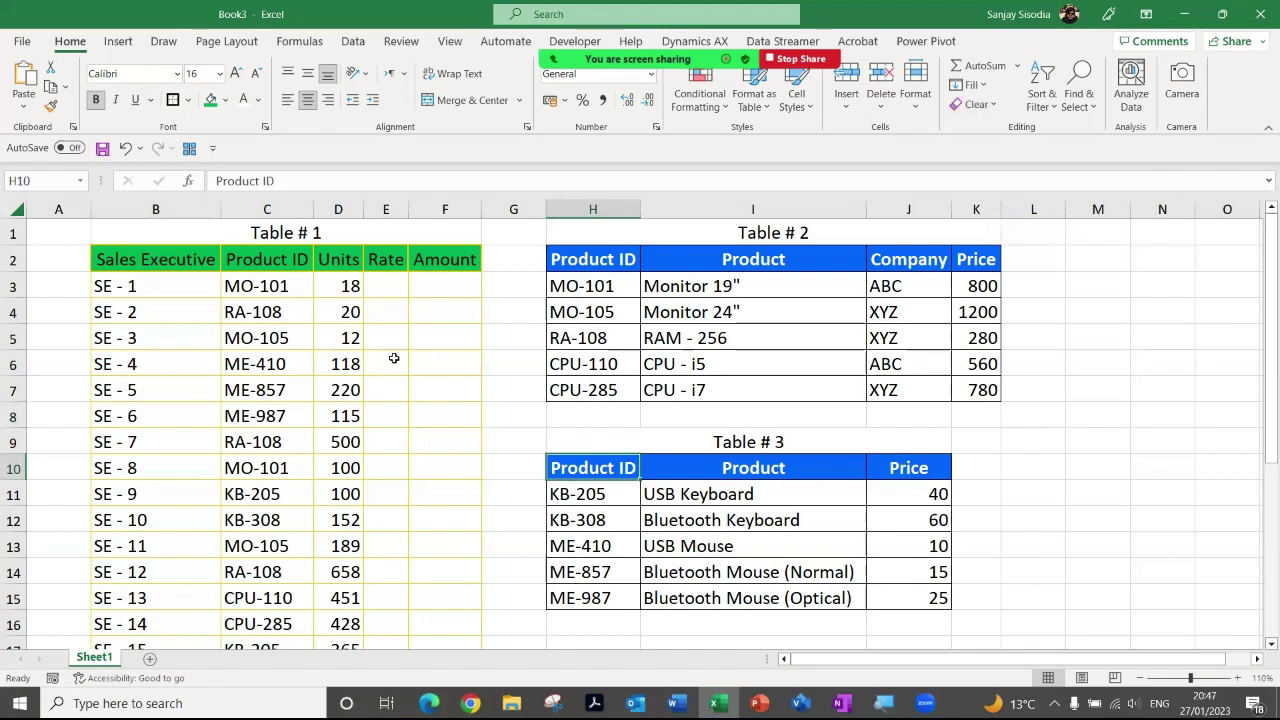
left_click(384, 286)
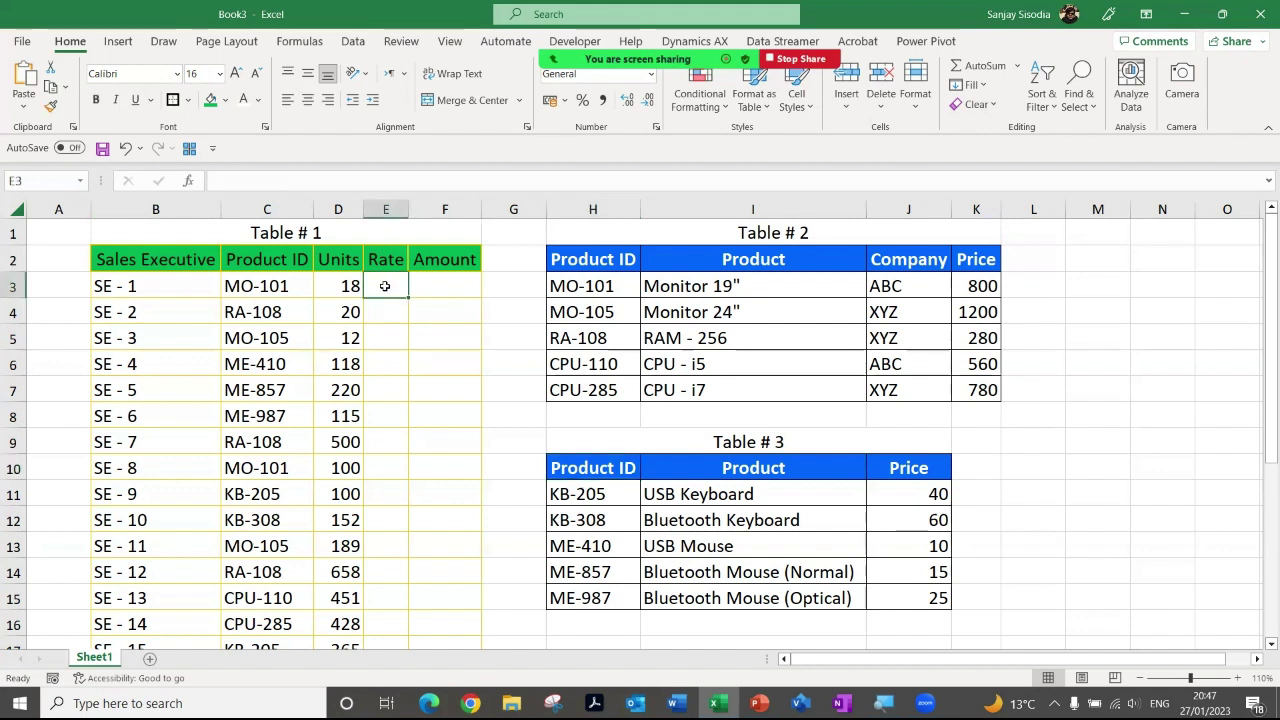
left_click(443, 285)
Step: Insert a VLOOKUP function in E3 with lookup value C3, table array H2:K7, column index 4 and range lookup 0
left_click(380, 288)
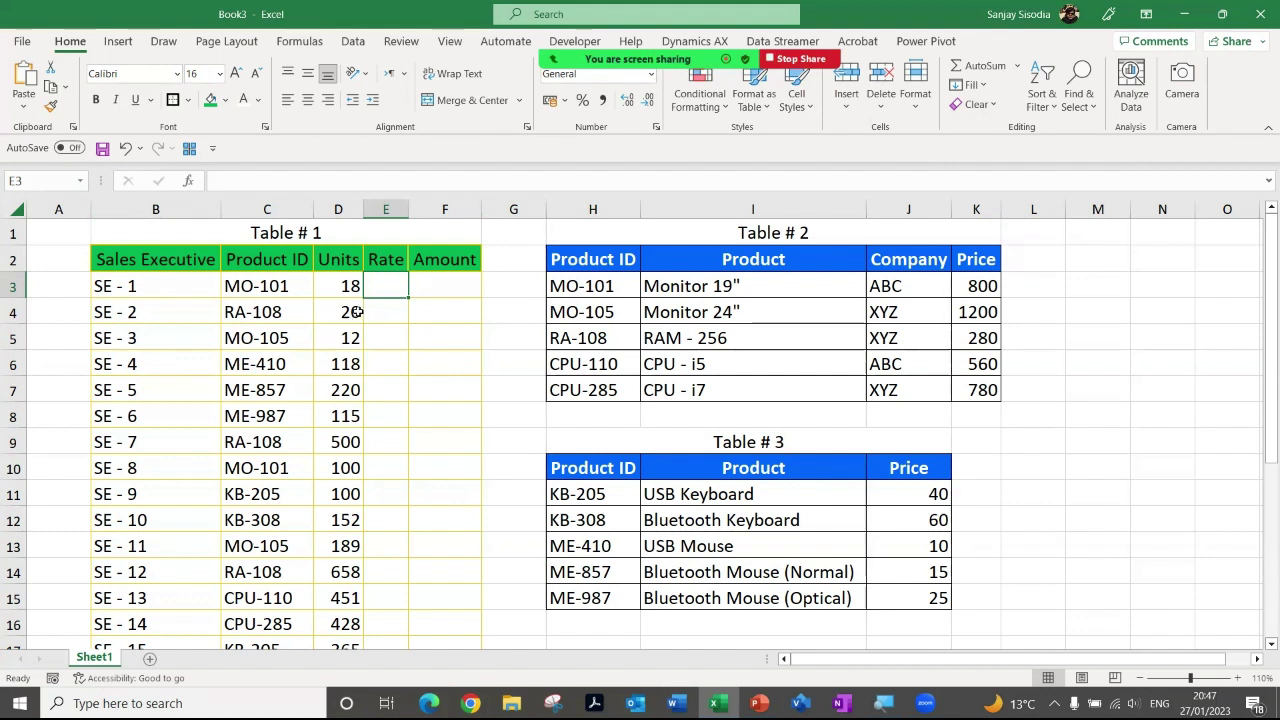
left_click(189, 184)
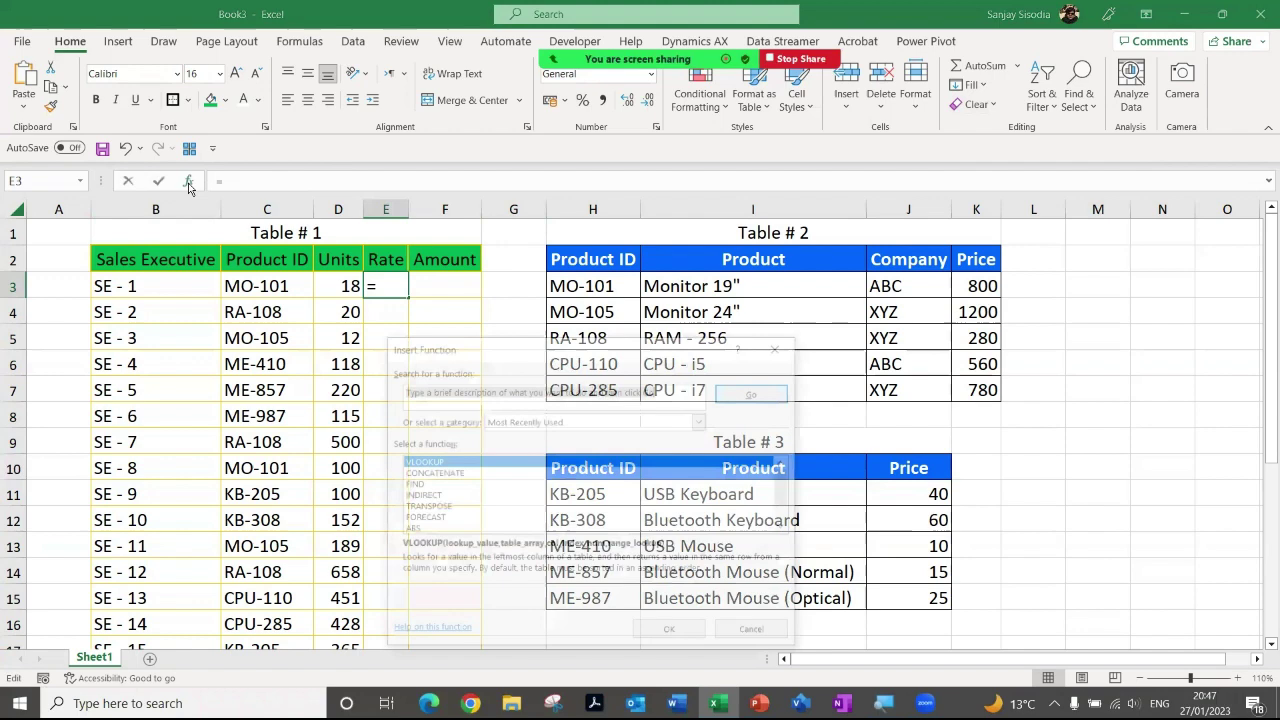
double_click(420, 461)
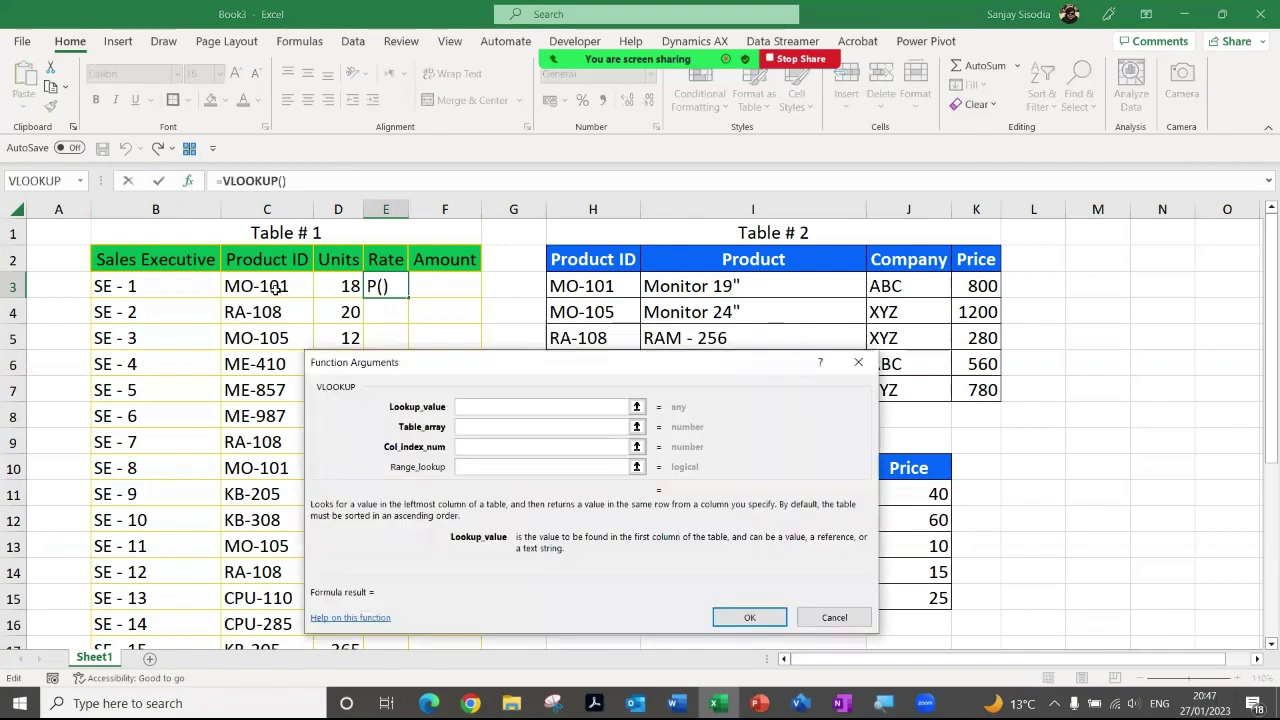
left_click(258, 285)
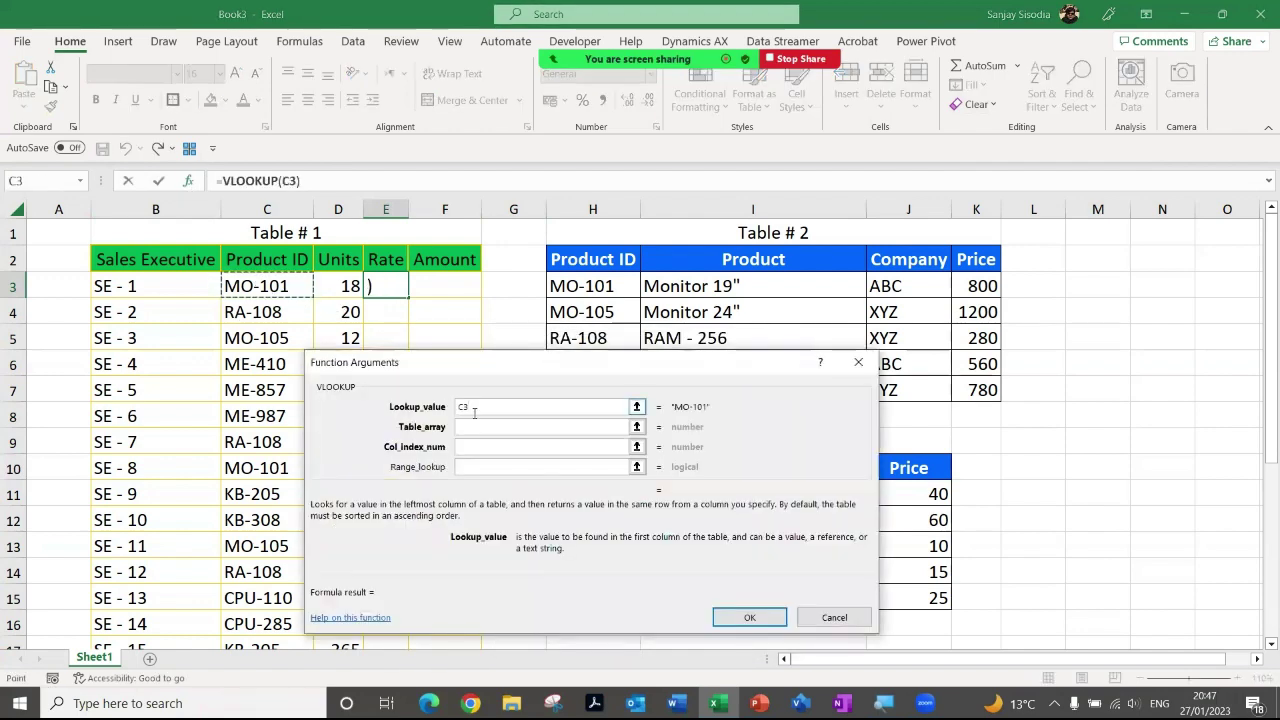
key("Tab")
left_click_drag(584, 256, 990, 396)
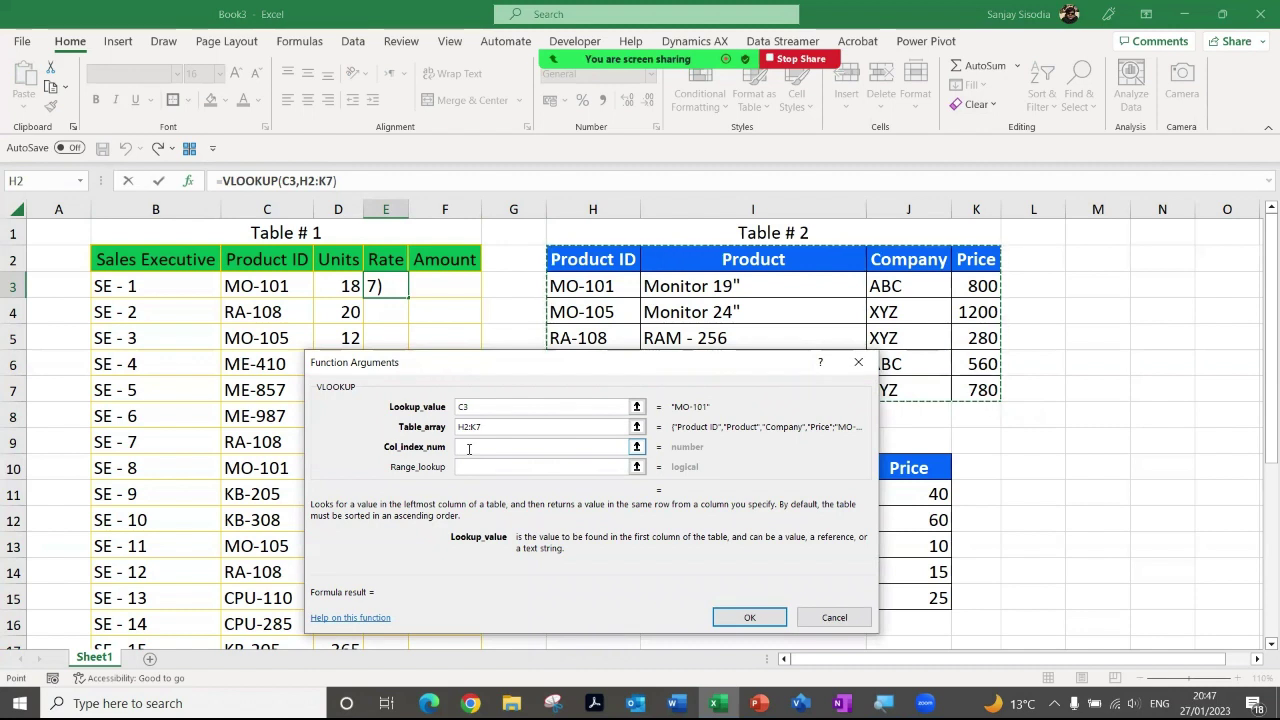
left_click(468, 448)
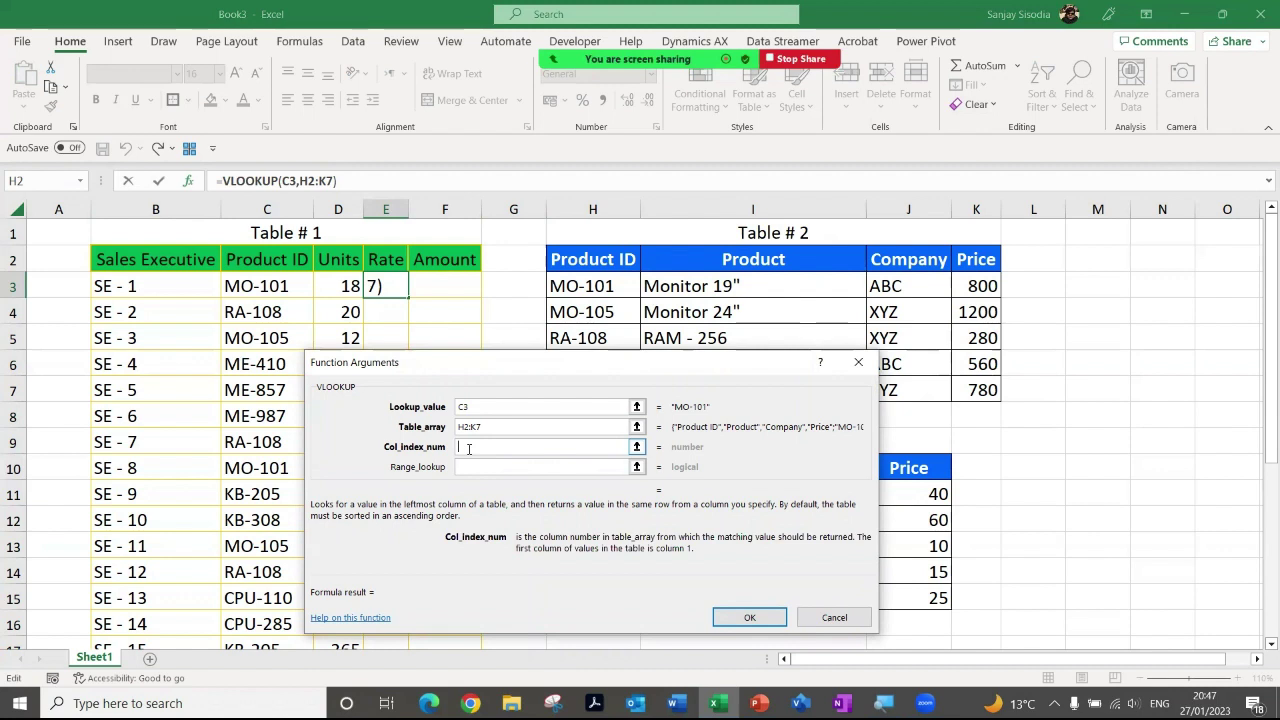
type("4")
key("Tab")
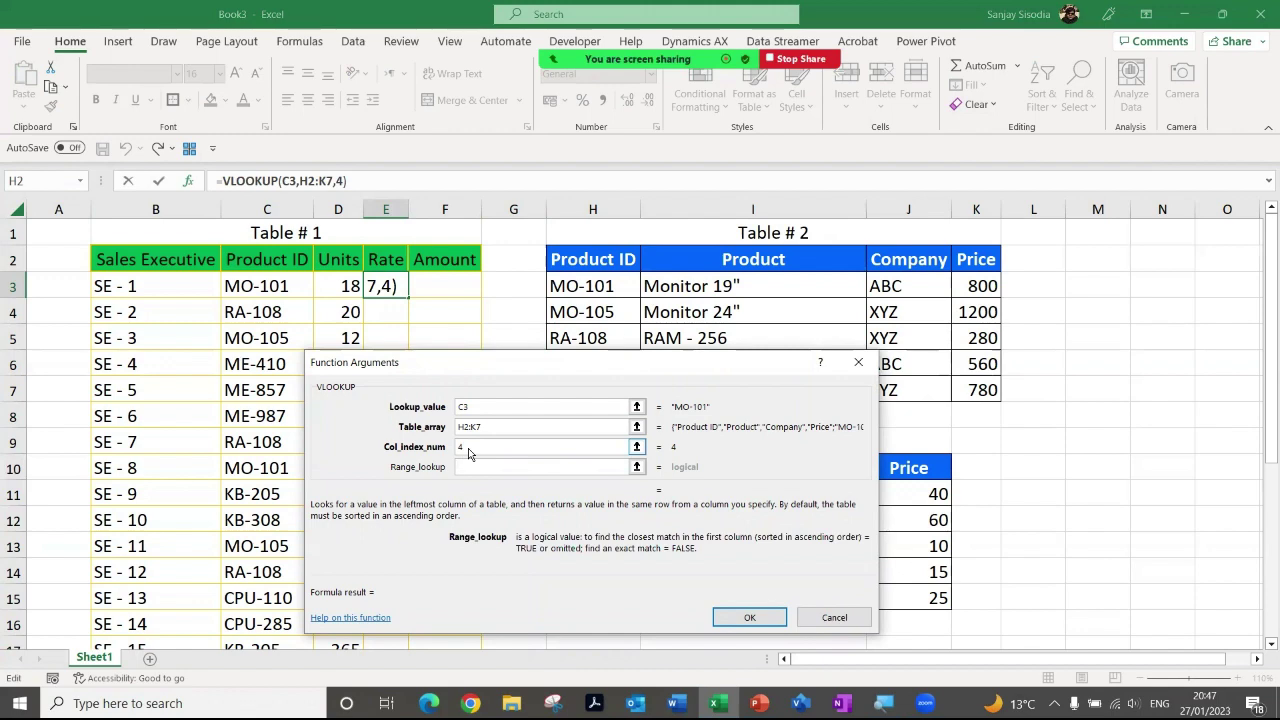
type("0")
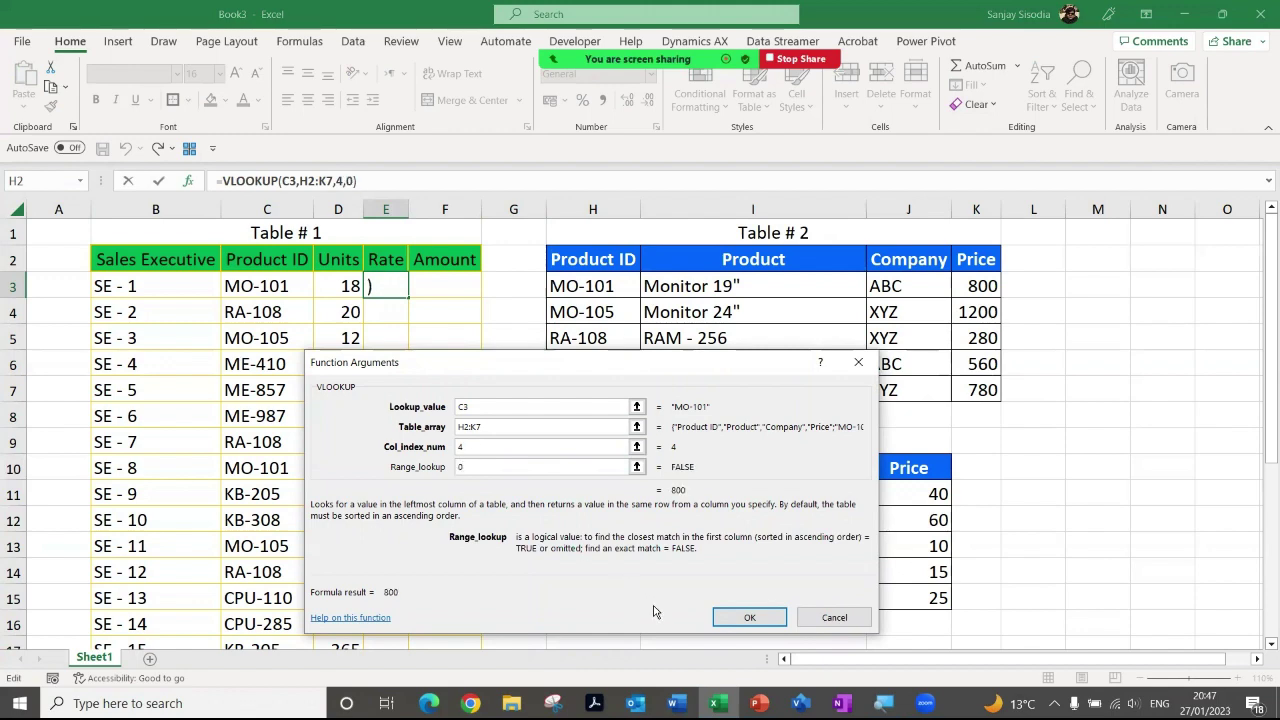
left_click(746, 614)
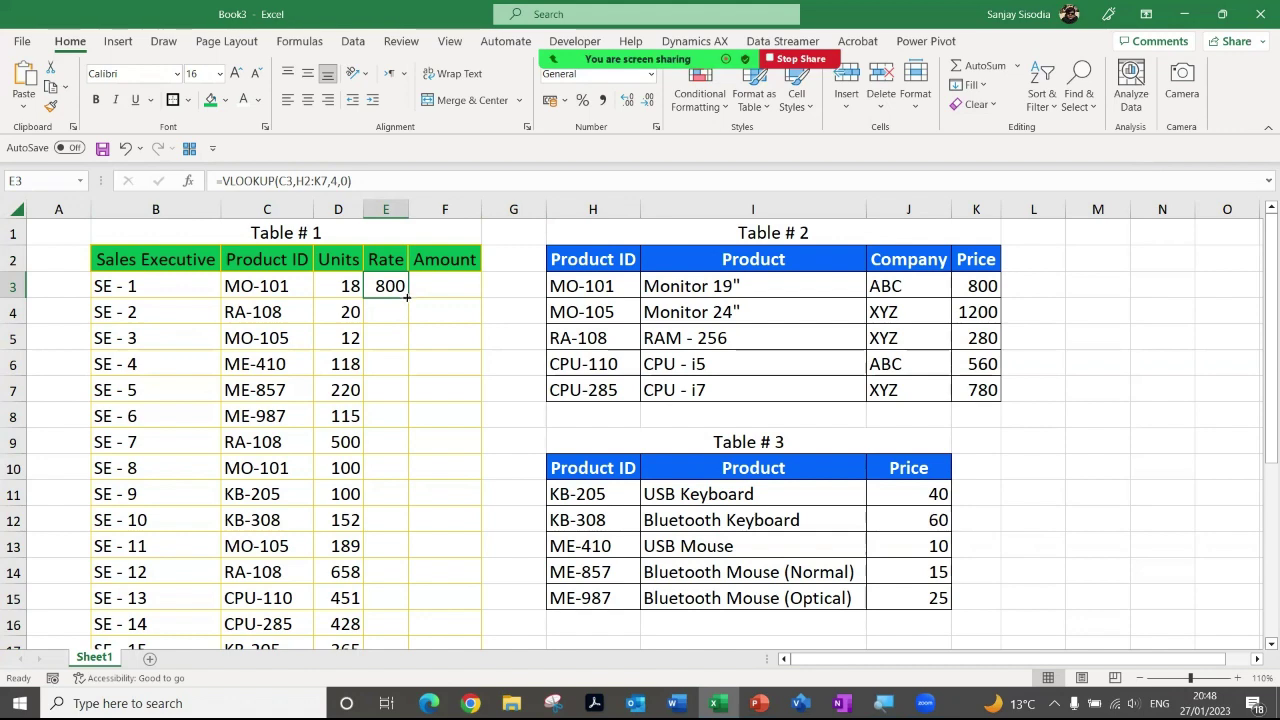
Step: Fill the VLOOKUP formula from E3 down to E27 and autofit the width of column E
left_click_drag(406, 296, 398, 610)
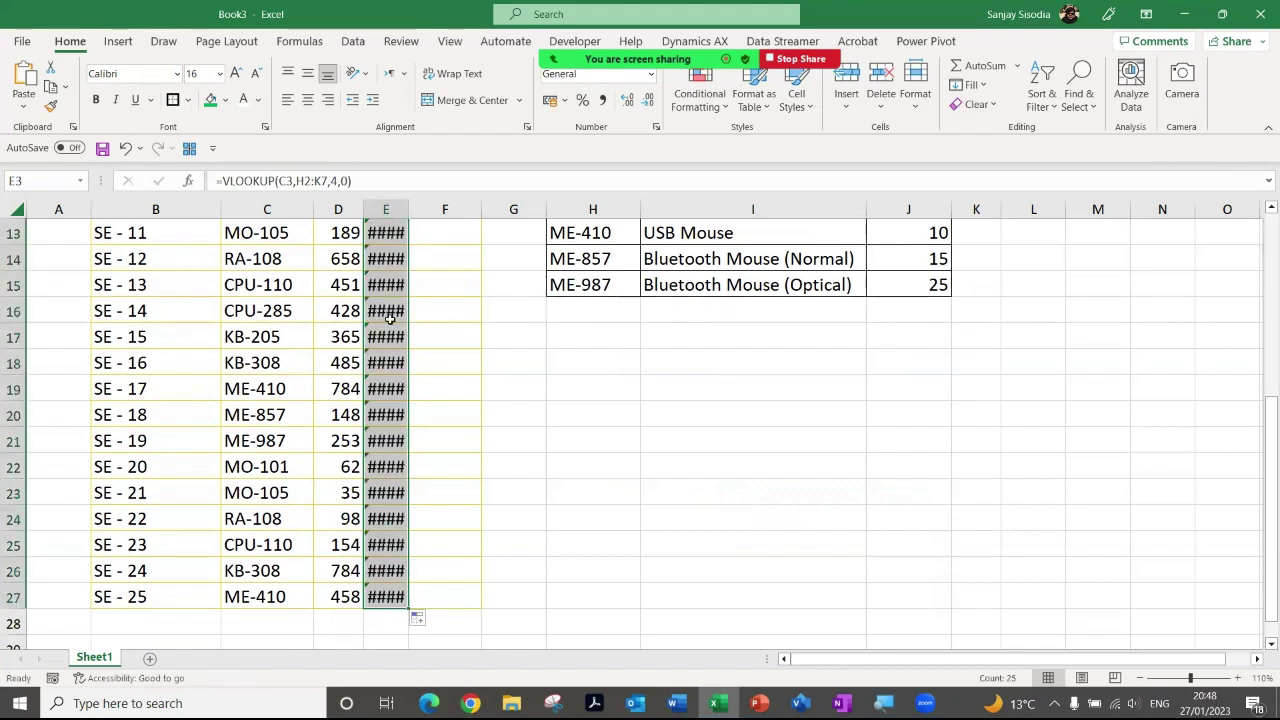
double_click(407, 210)
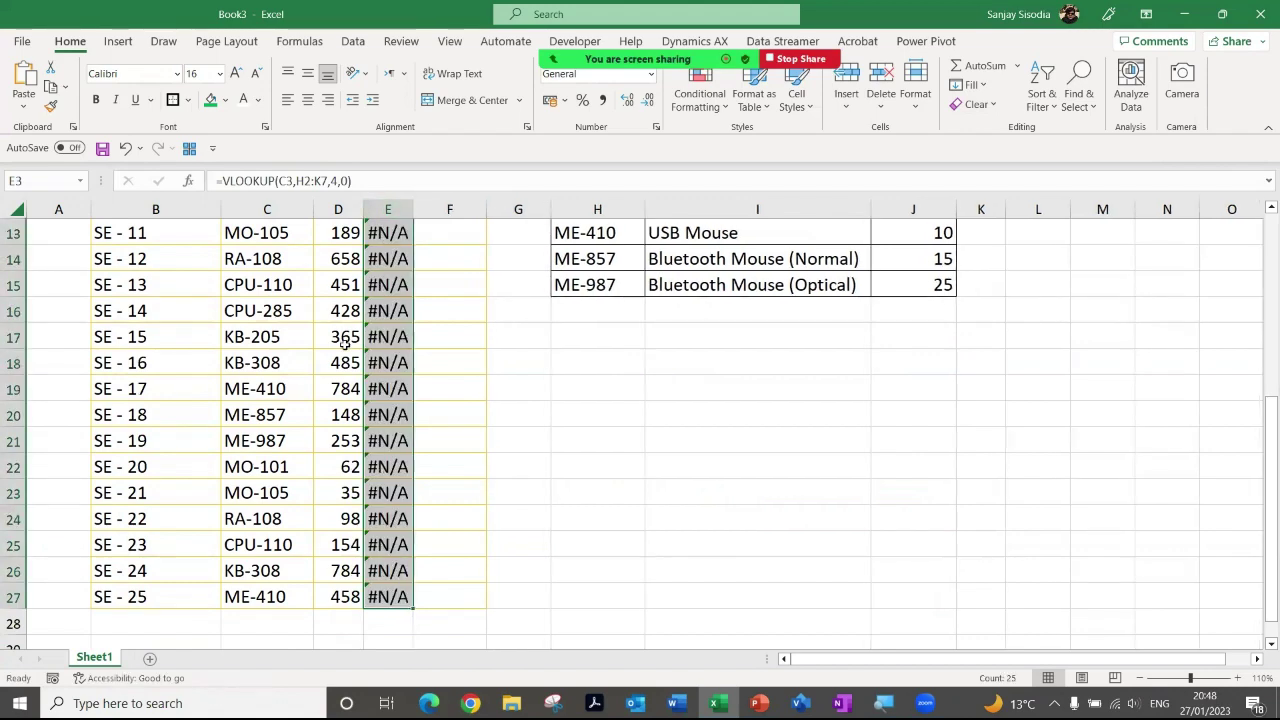
Step: Review the Rate column results and clear the formulas from E3:E27
scroll(400, 372, "up", 4)
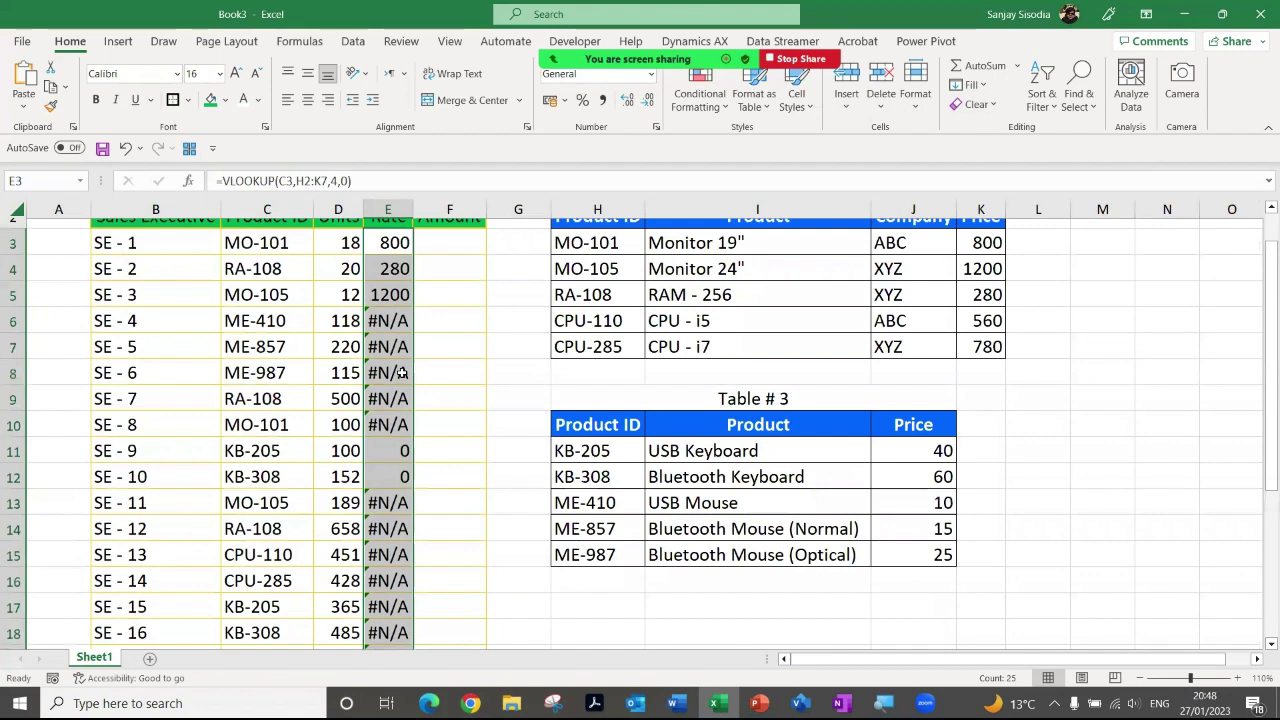
scroll(400, 372, "up", 1)
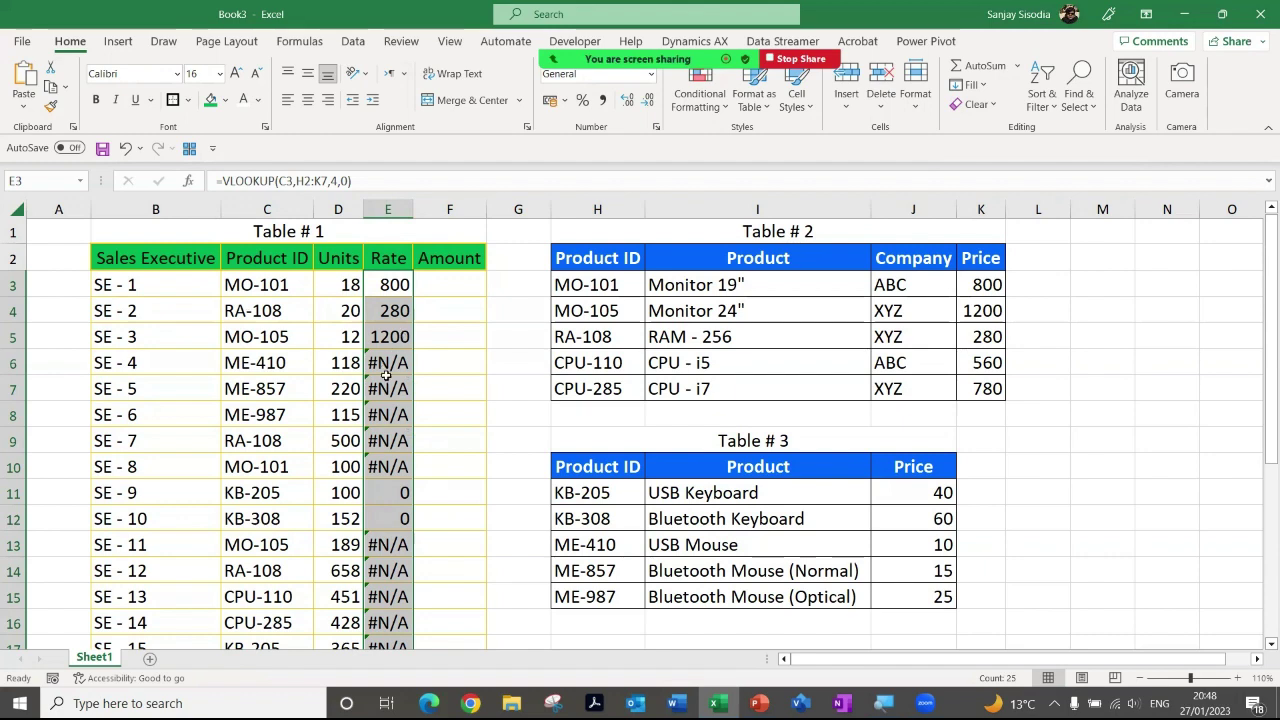
scroll(391, 363, "down", 3)
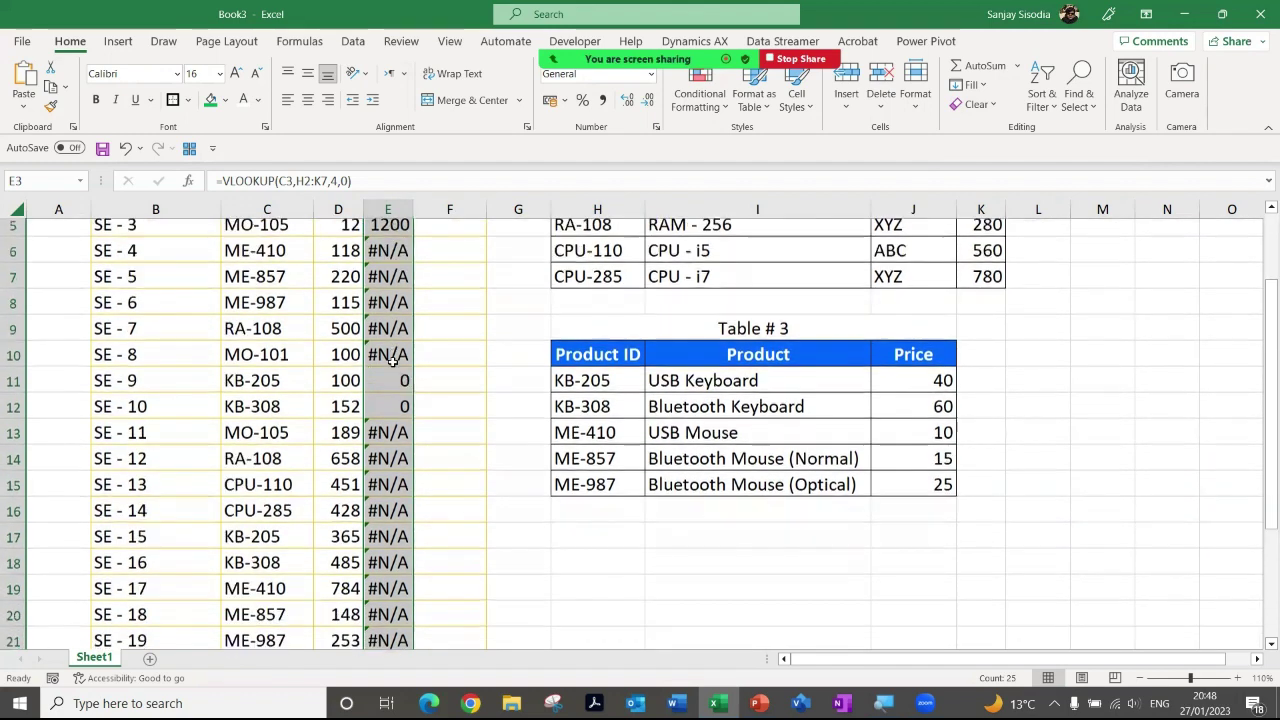
scroll(391, 363, "down", 1)
scroll(410, 365, "up", 4)
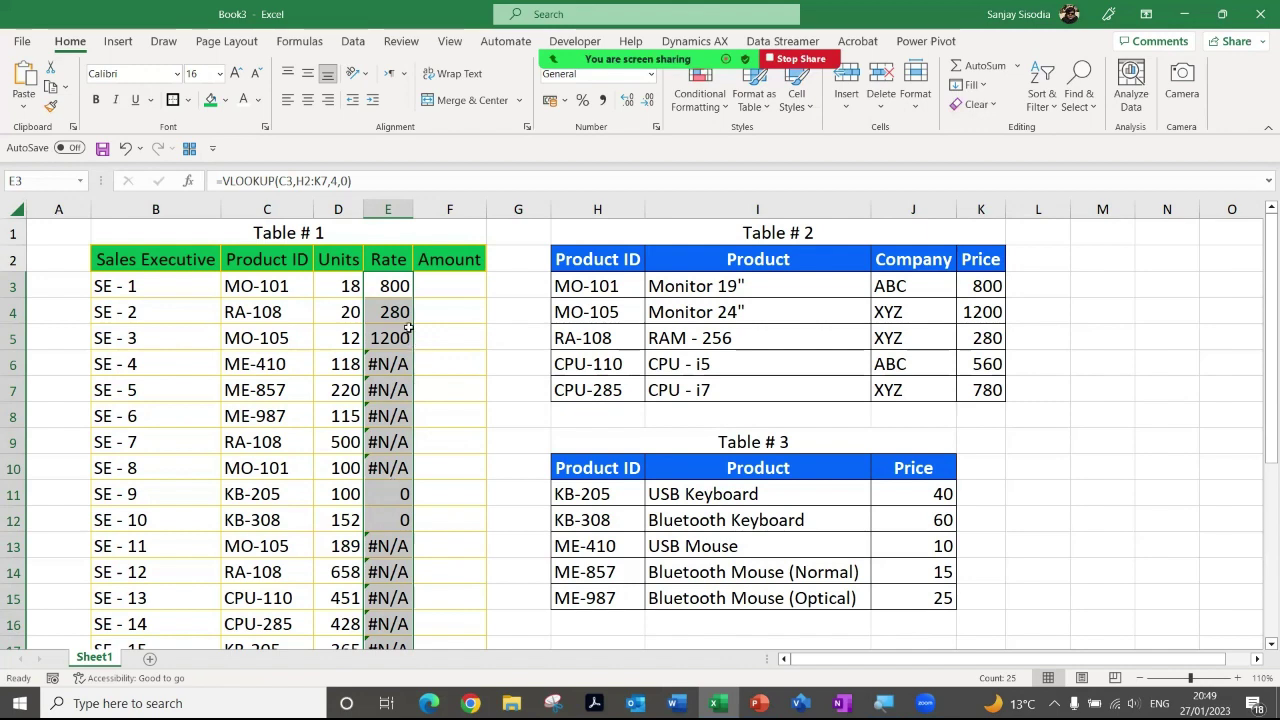
key("Delete")
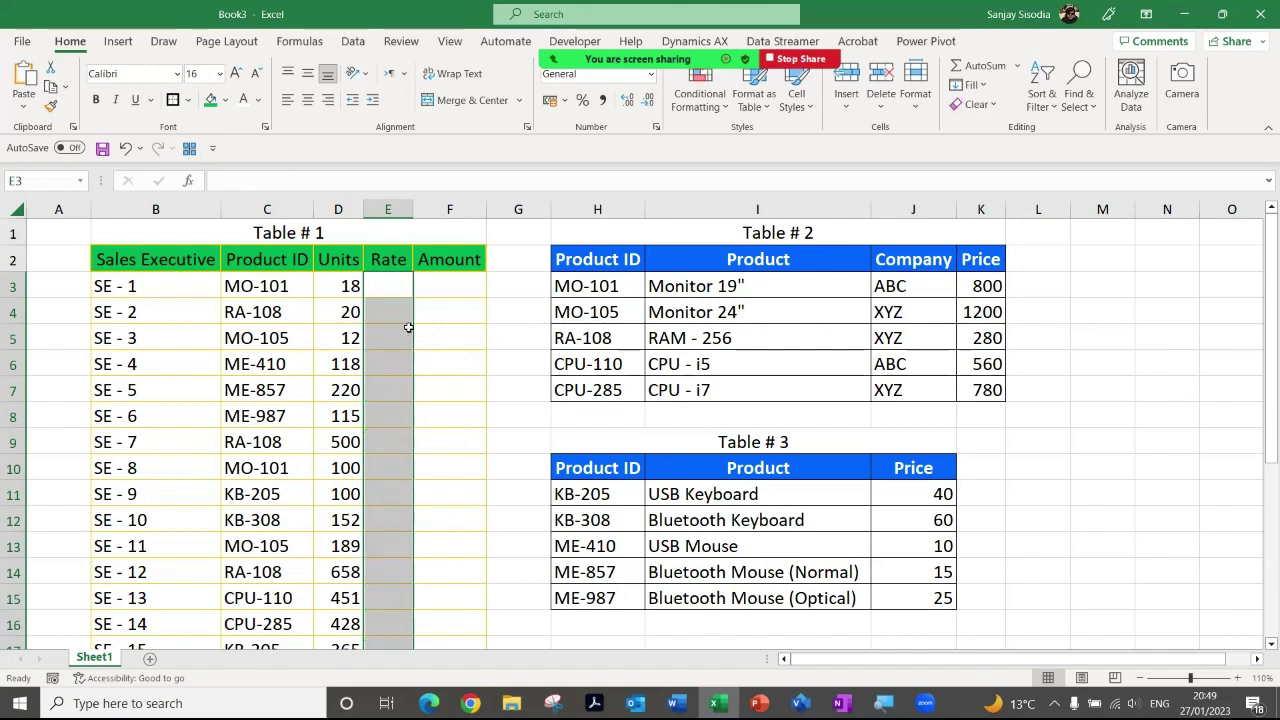
Step: Begin a formula in E3 that nests a VLOOKUP function inside IFERROR
left_click(378, 296)
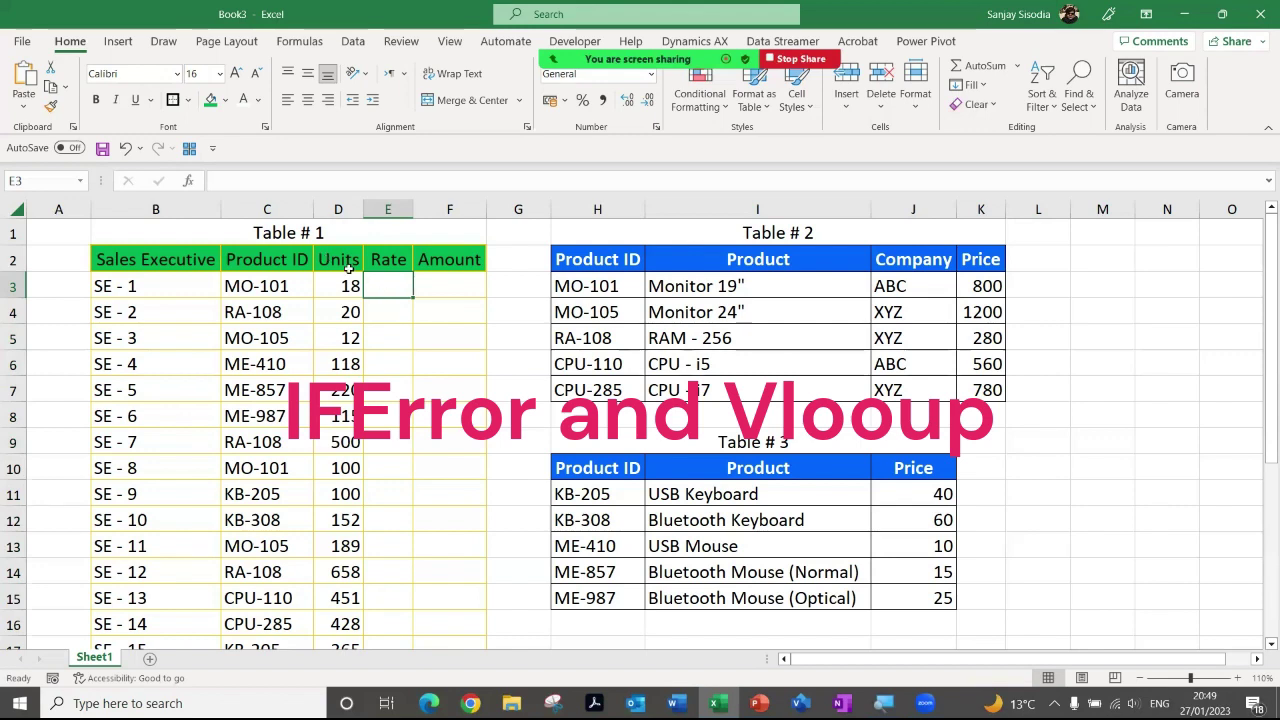
type("=")
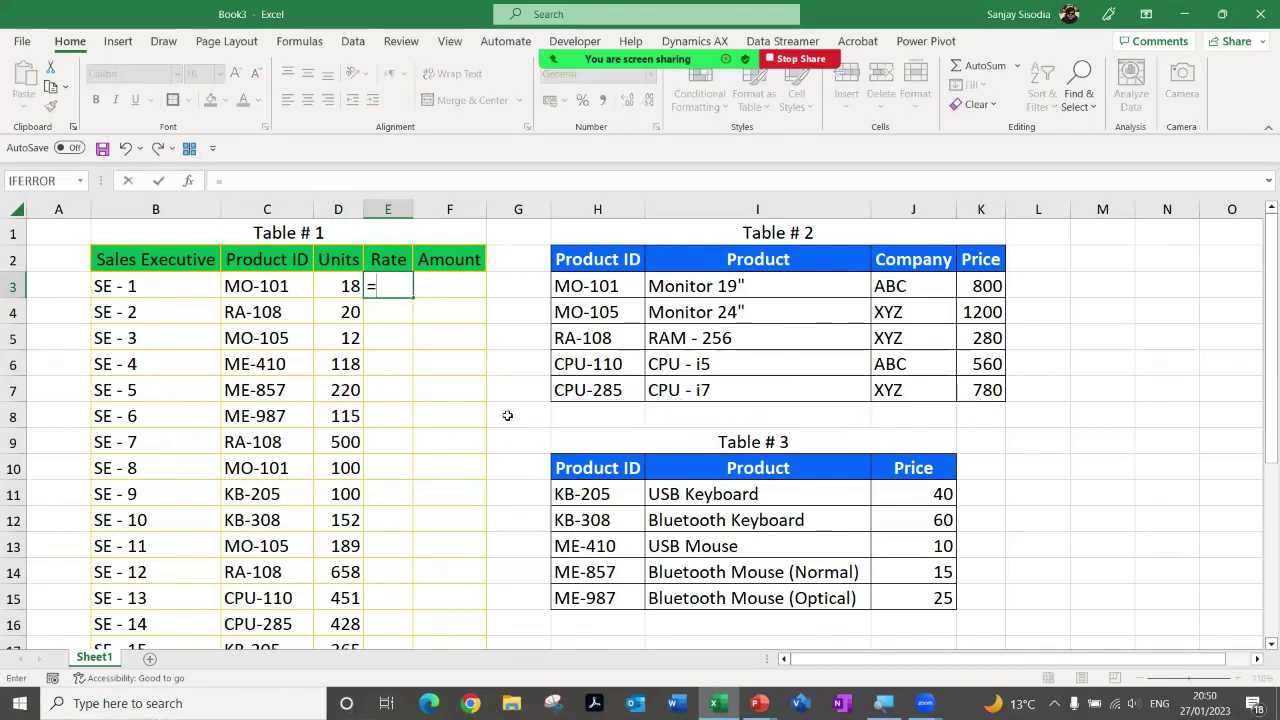
type("if")
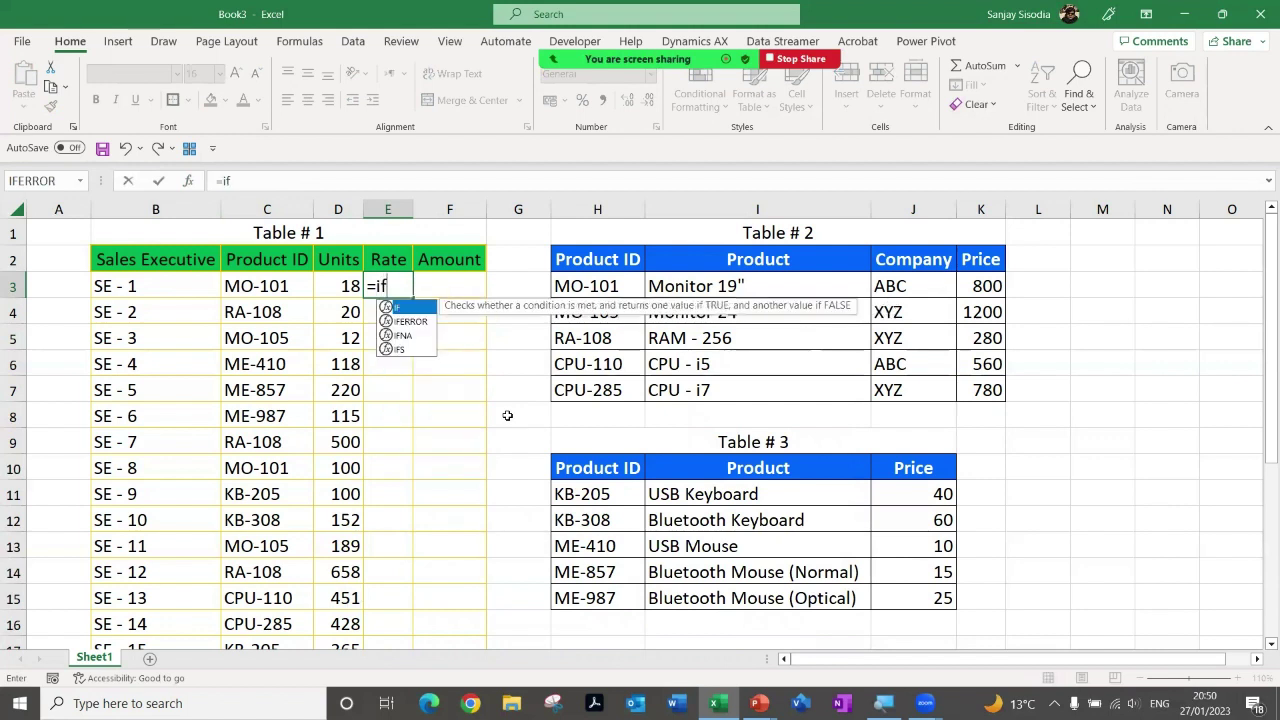
type("error")
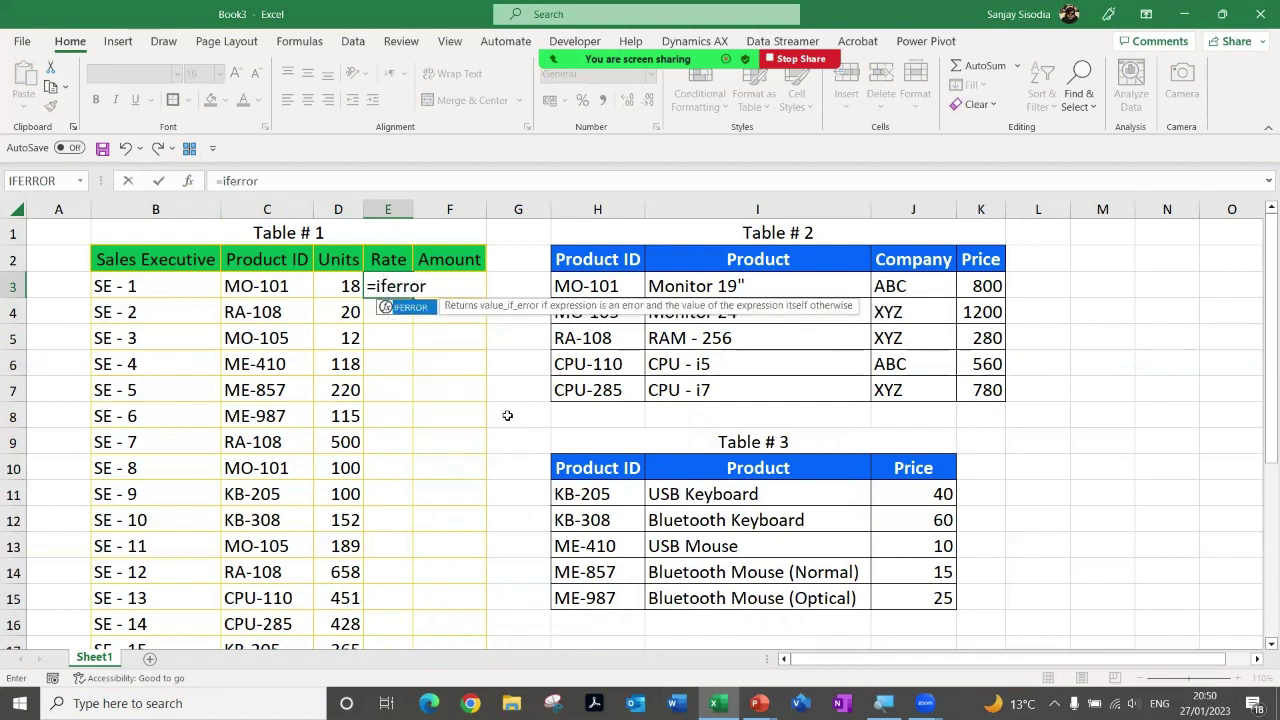
type("(")
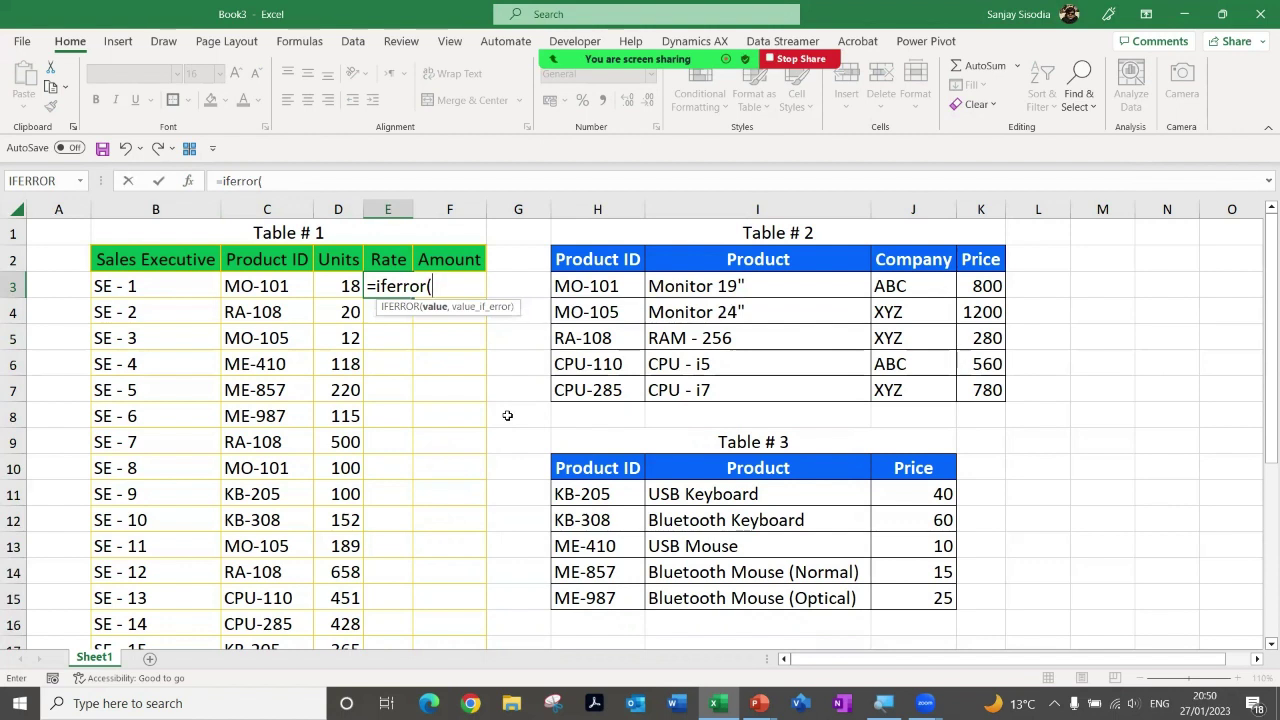
type("vl")
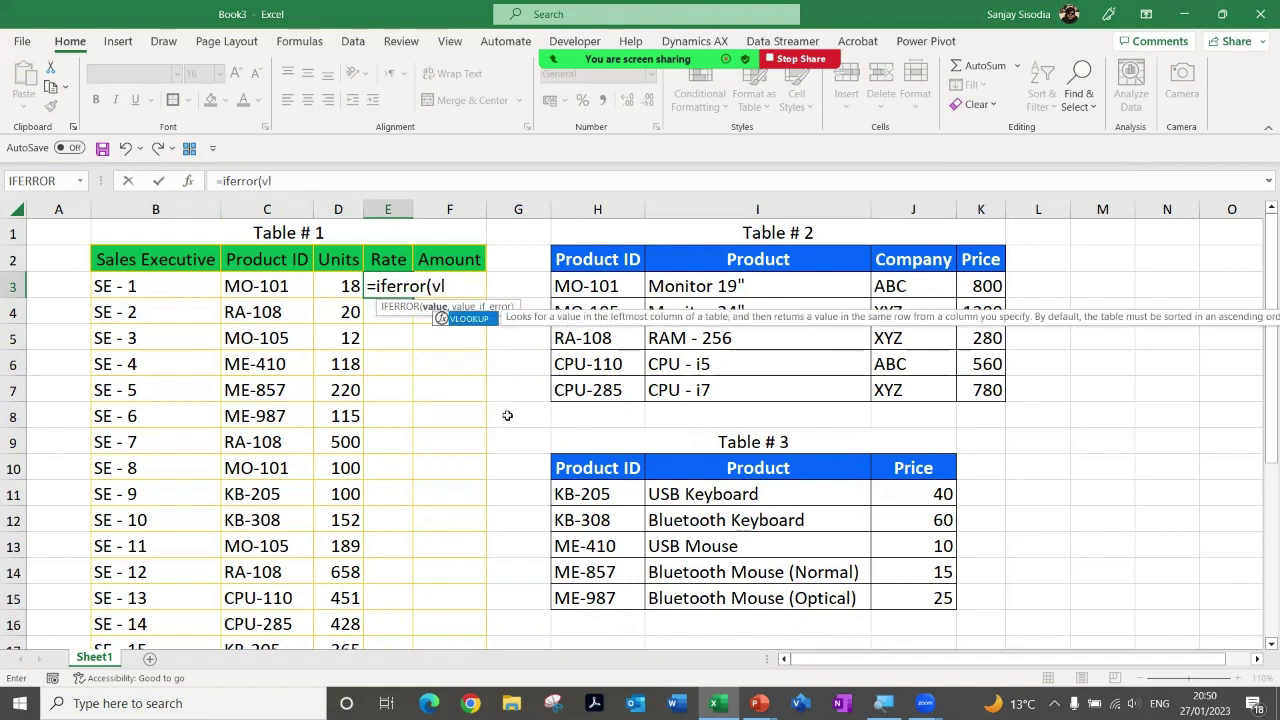
type("ookup")
double_click(461, 319)
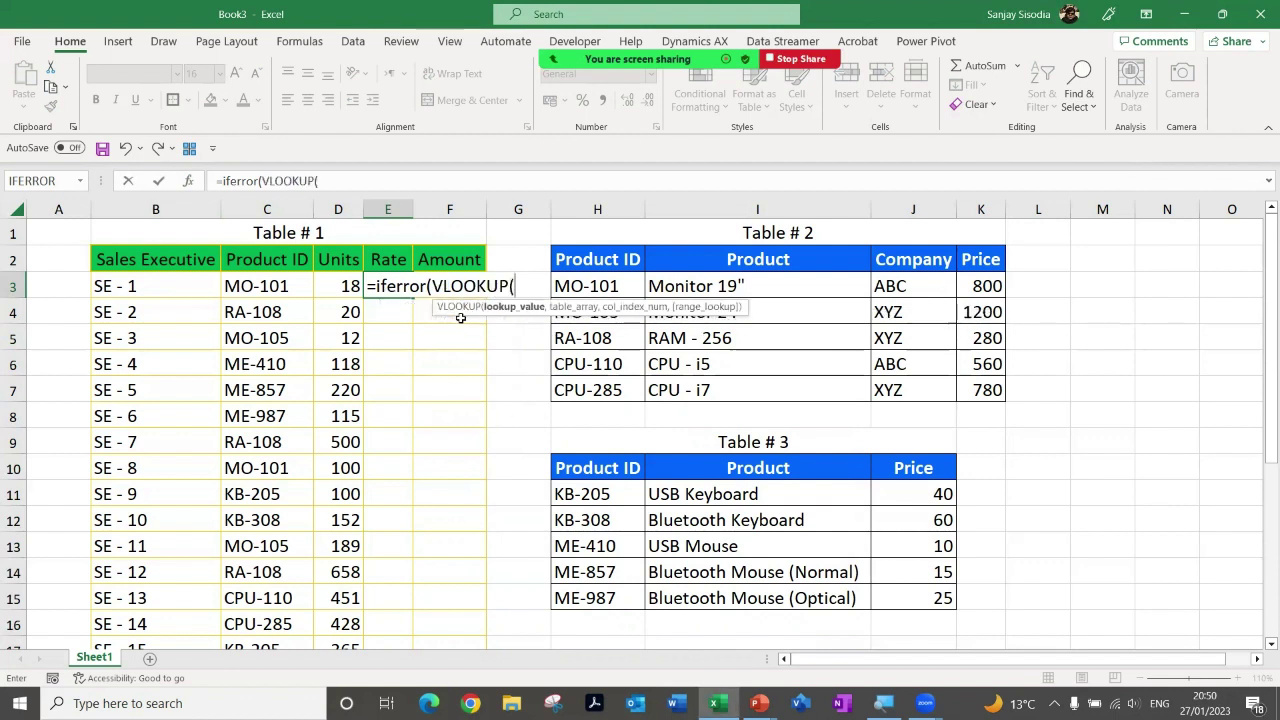
Step: Complete the first VLOOKUP in E3's IFERROR with lookup value C3, absolute range $H$2:$K$7, column index 4 and exact match FALSE
left_click(246, 284)
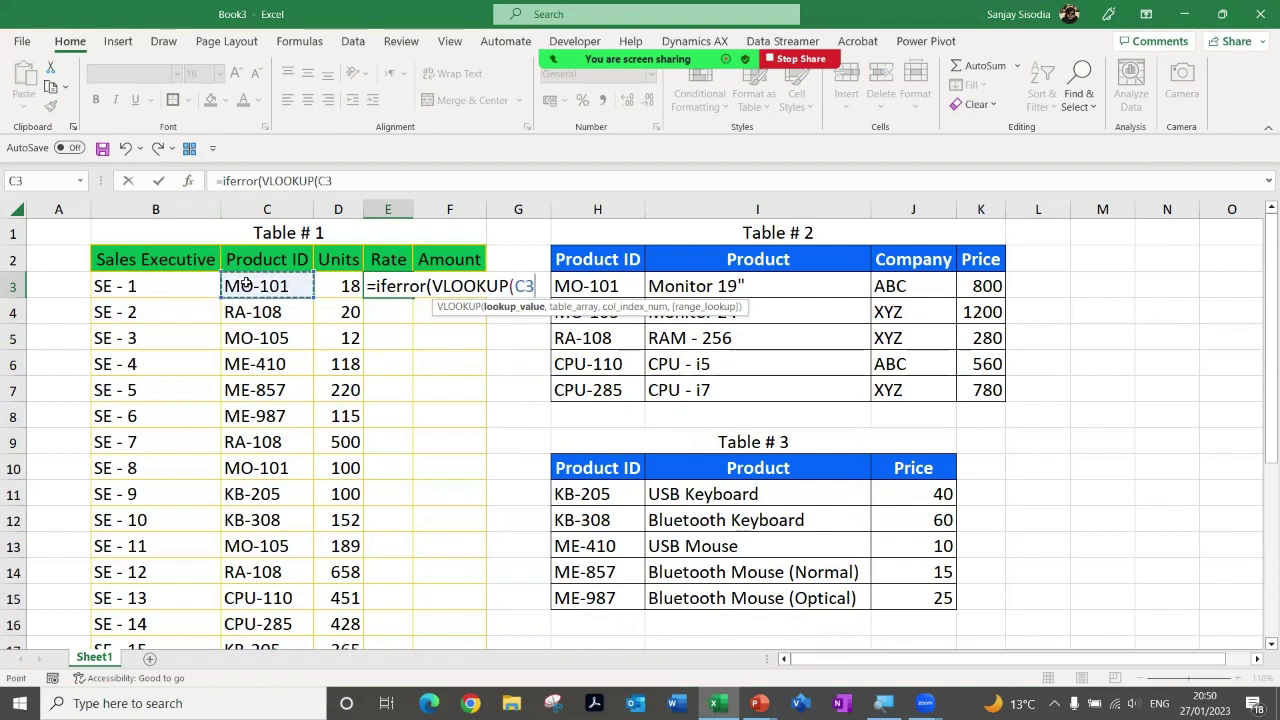
type(",")
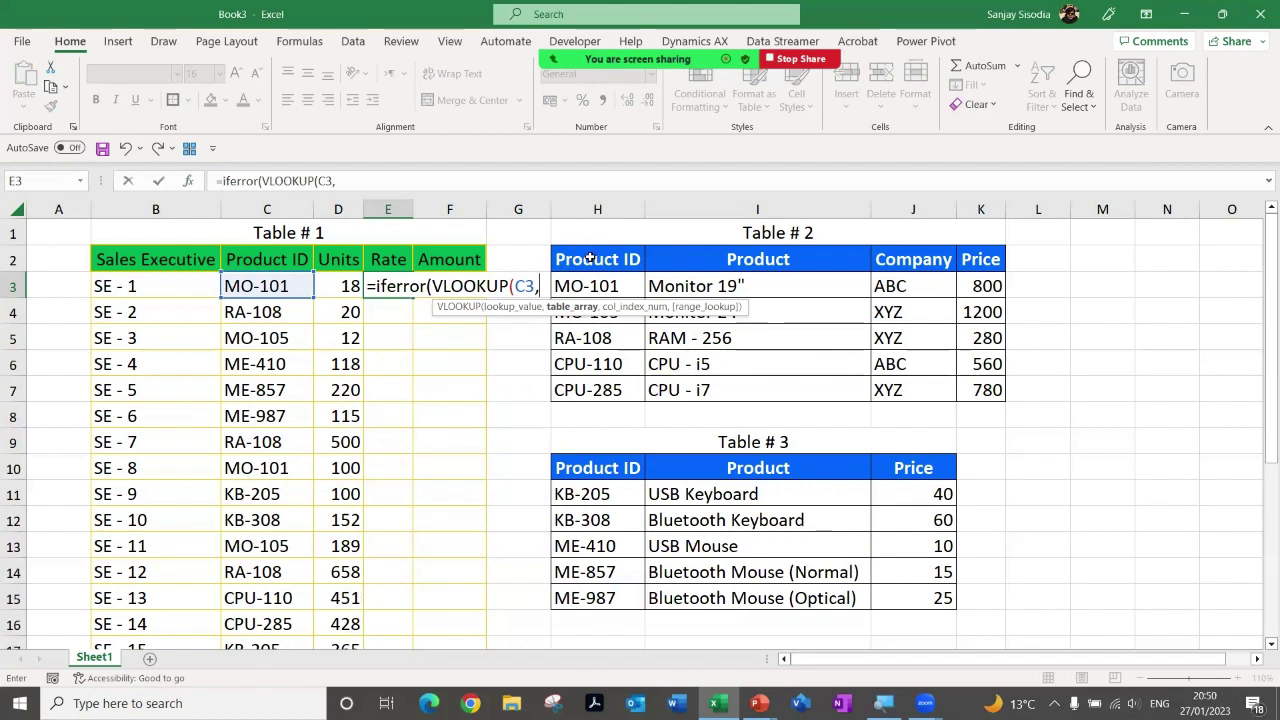
left_click_drag(589, 258, 975, 390)
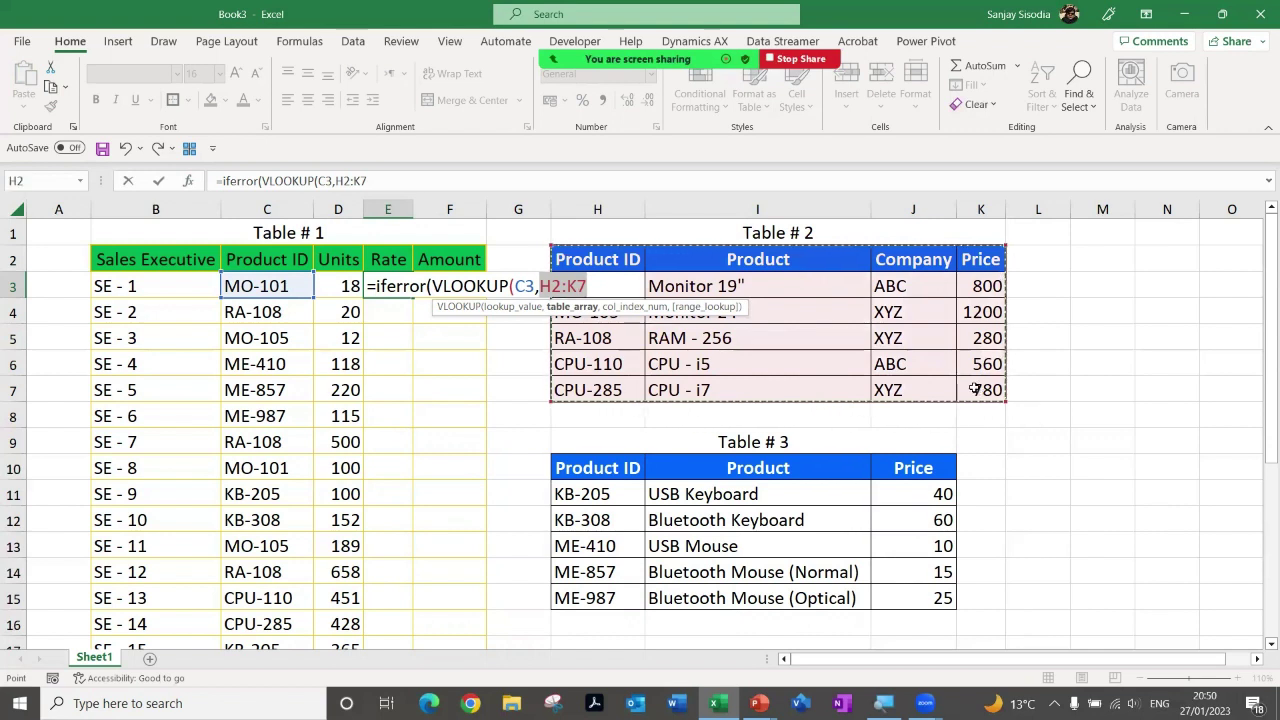
key("F4")
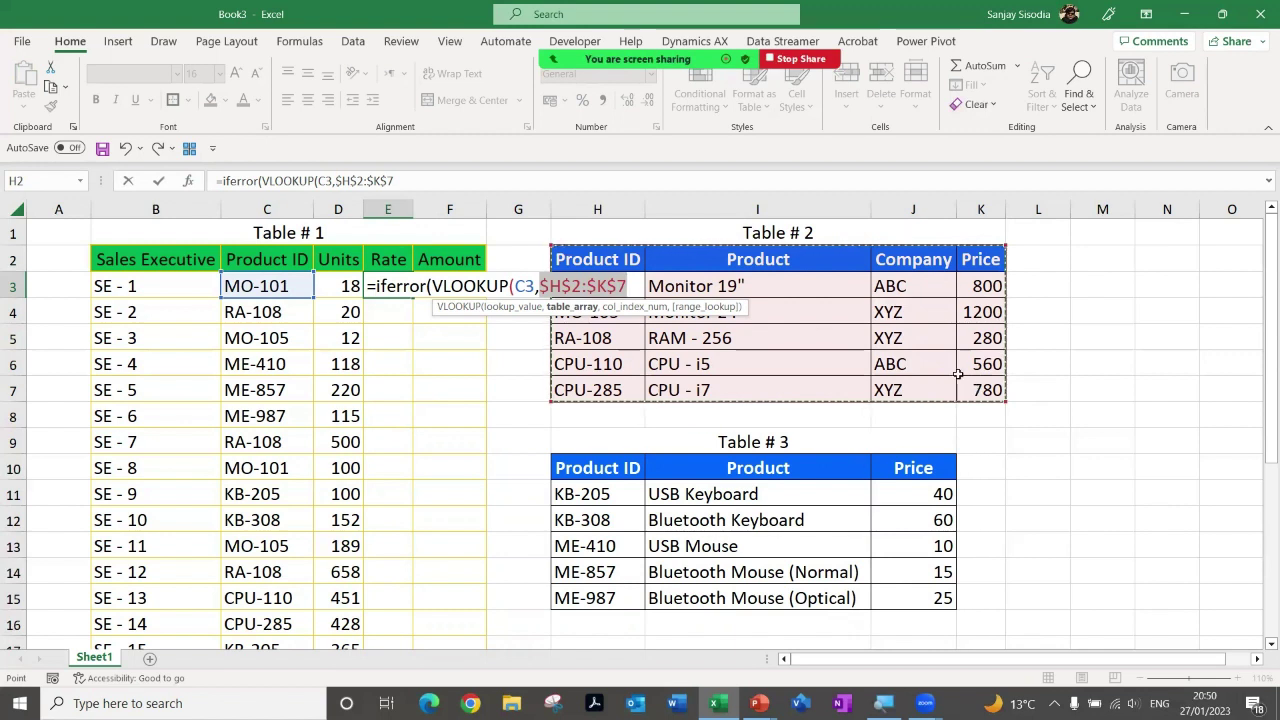
left_click(398, 184)
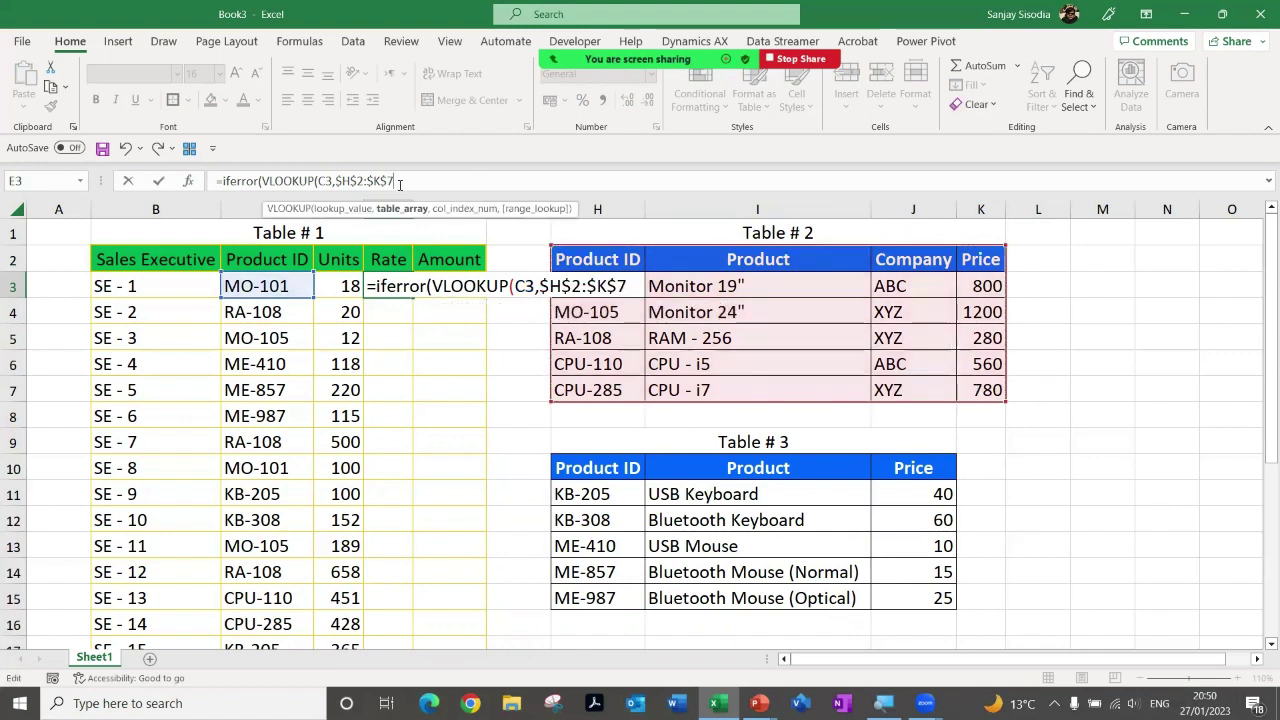
type(",")
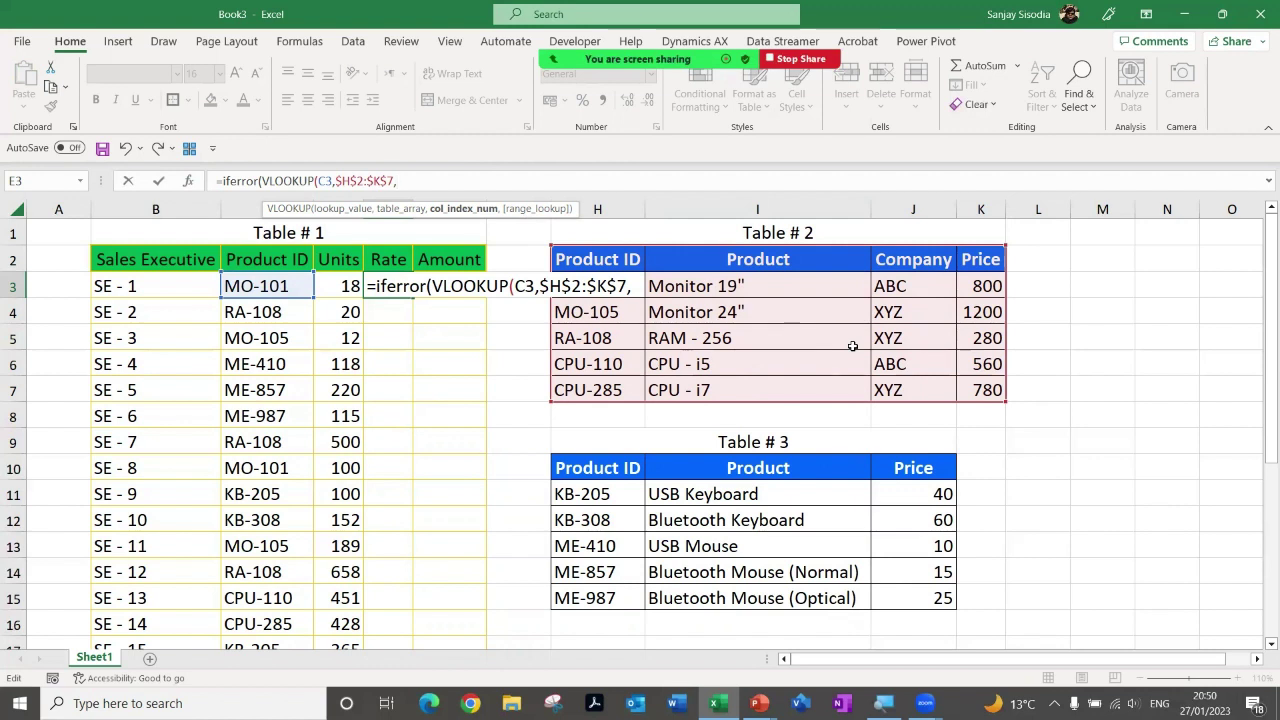
type("4,")
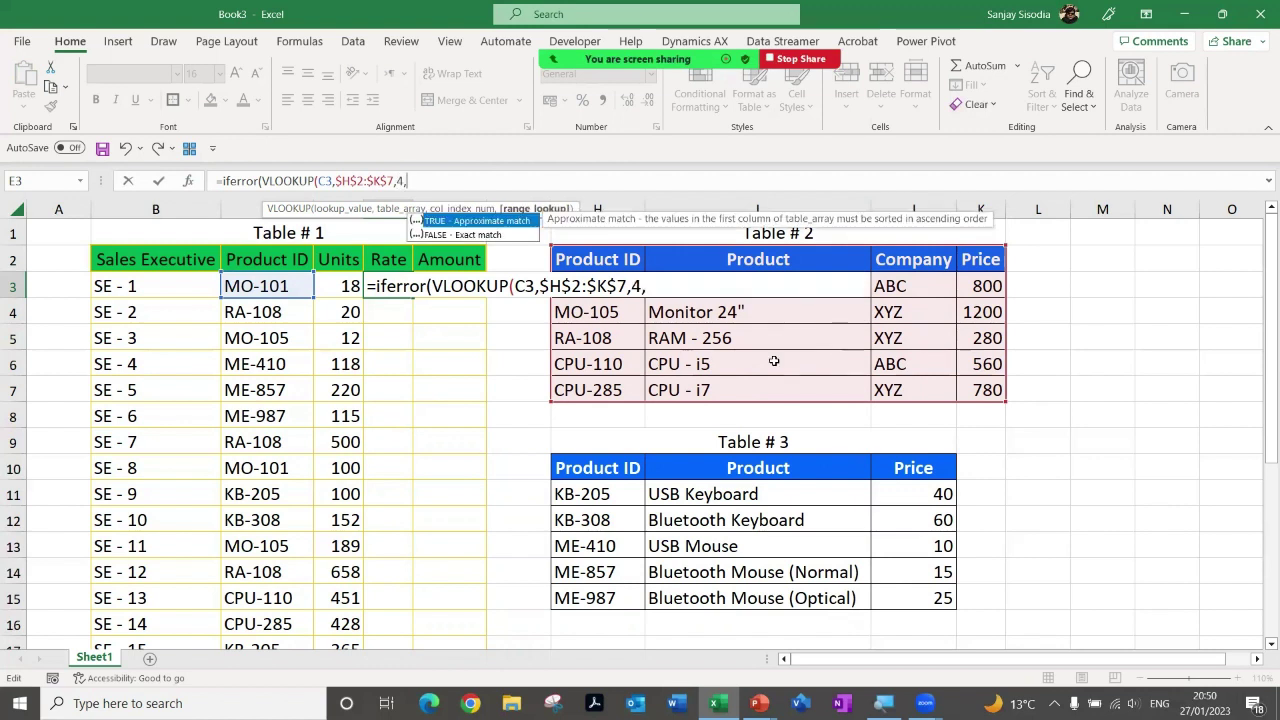
double_click(462, 236)
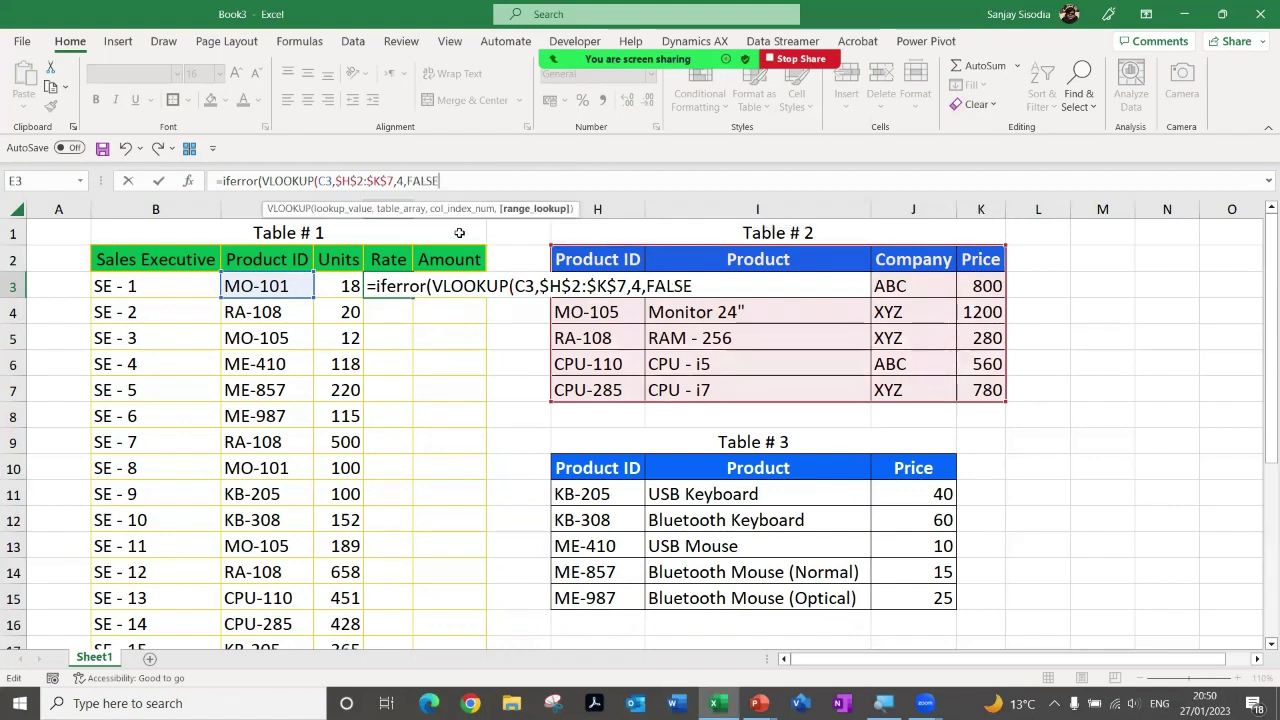
type(")")
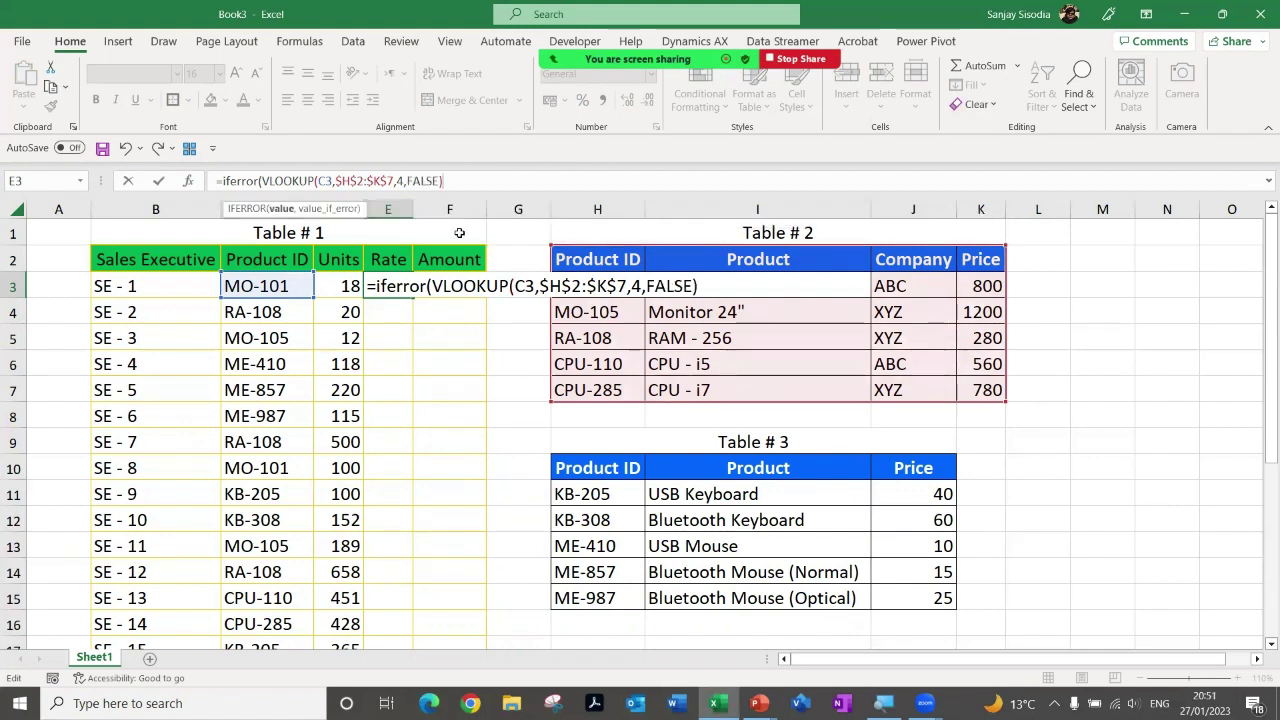
Step: Add a parenthesised VLOOKUP as the value_if_error with C3, absolute range $H$10:$J$15, column index 3 and FALSE, and enter the formula
type(",")
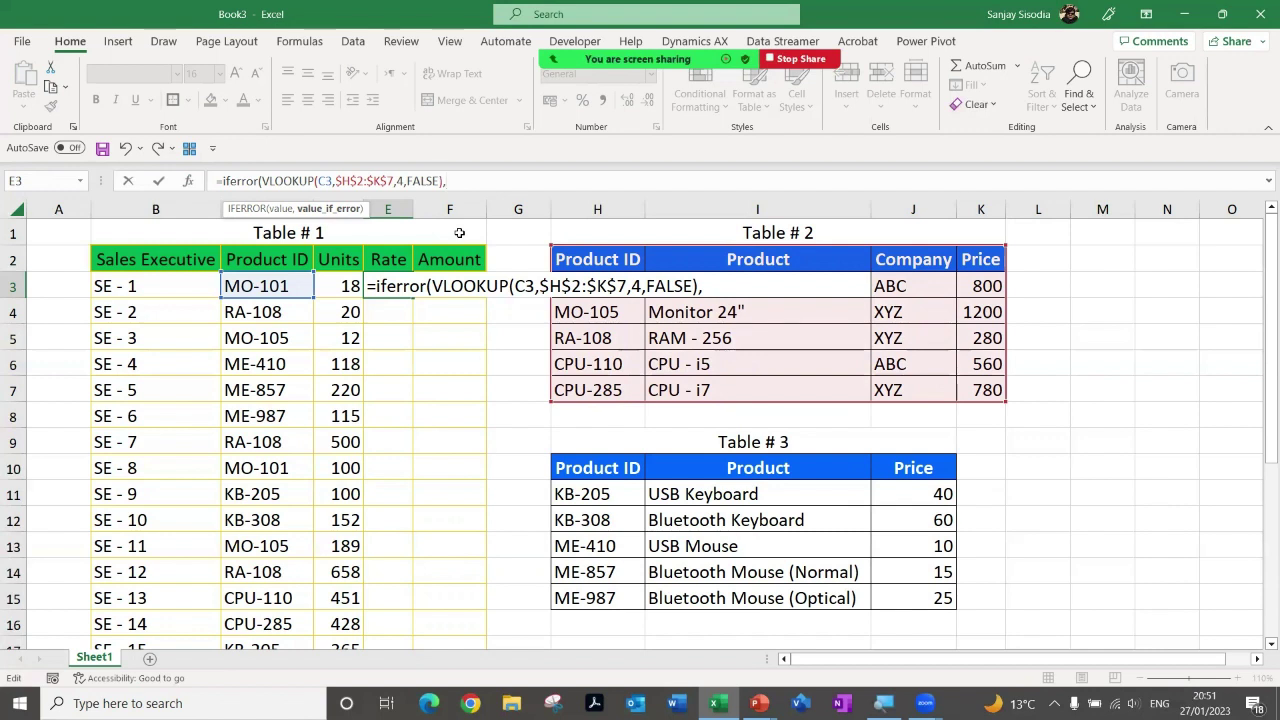
type("(vlookup")
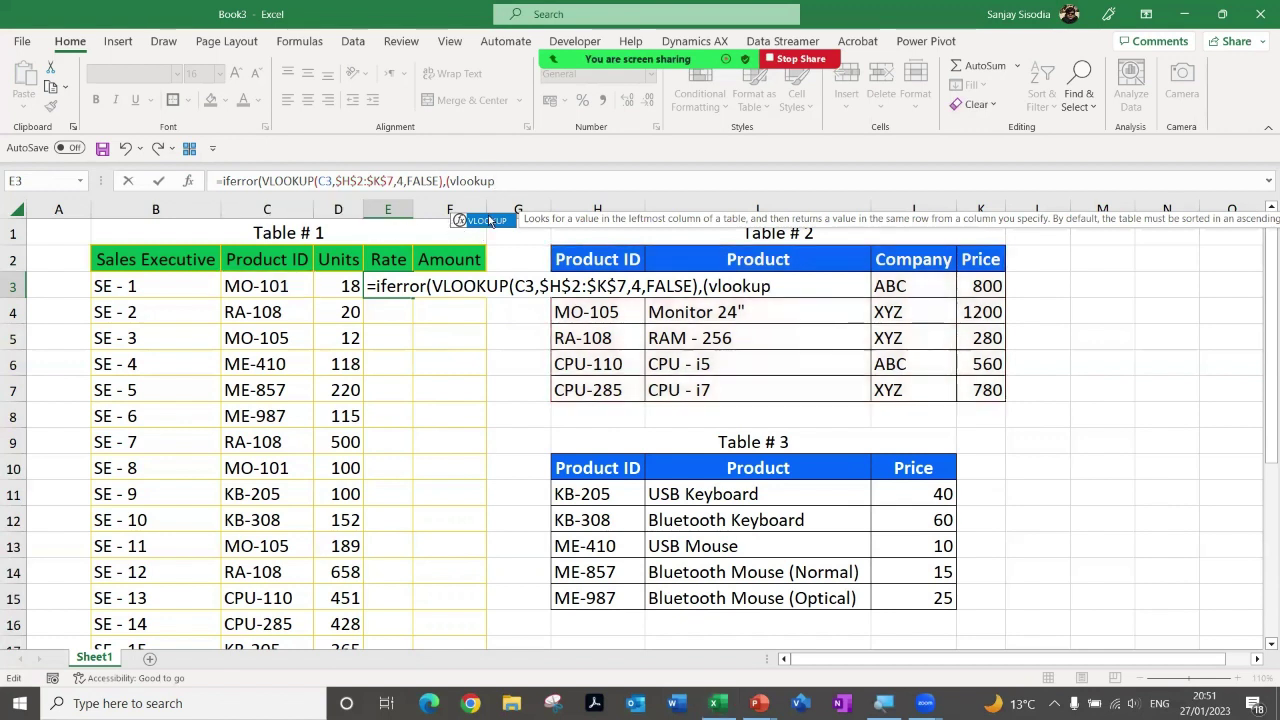
double_click(488, 220)
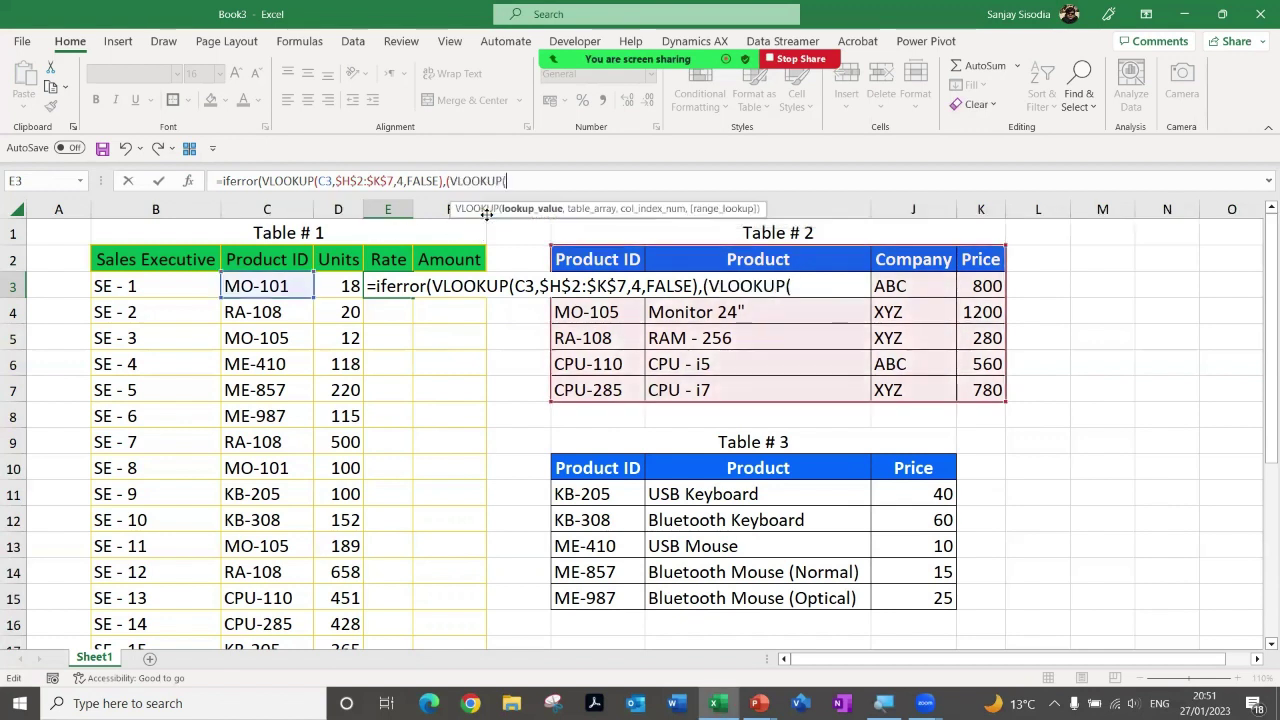
left_click(268, 286)
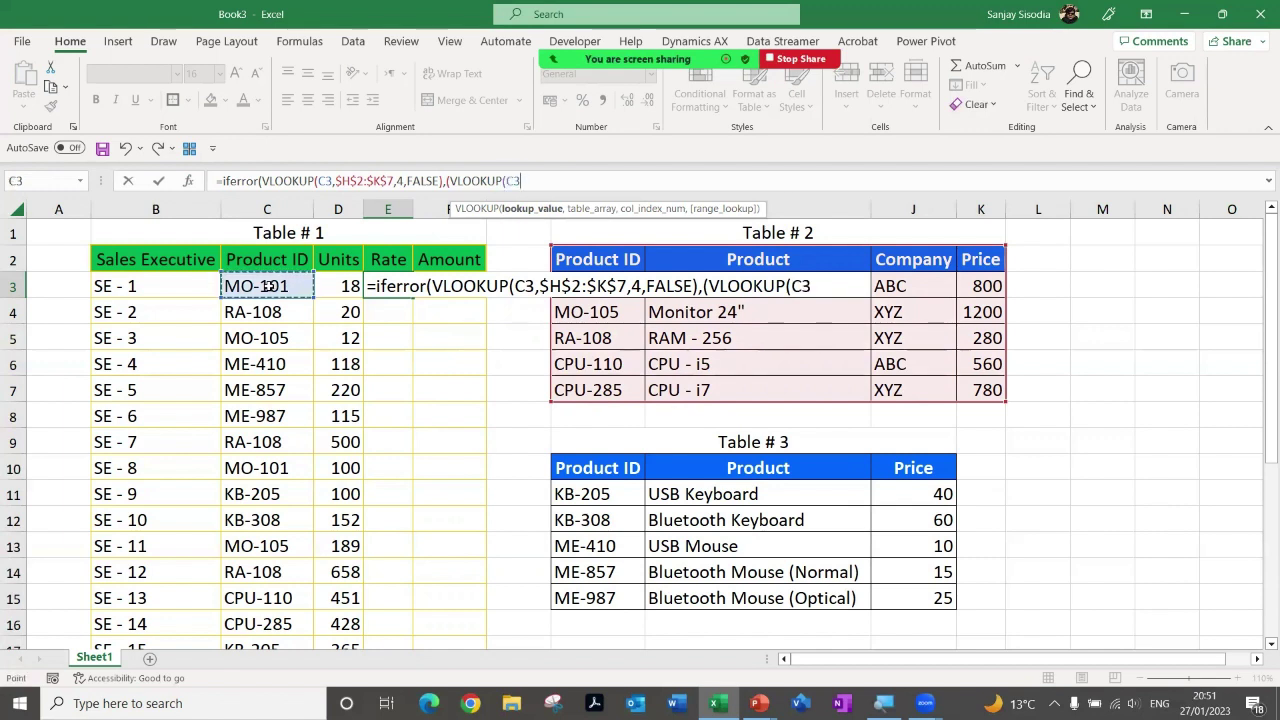
type(",")
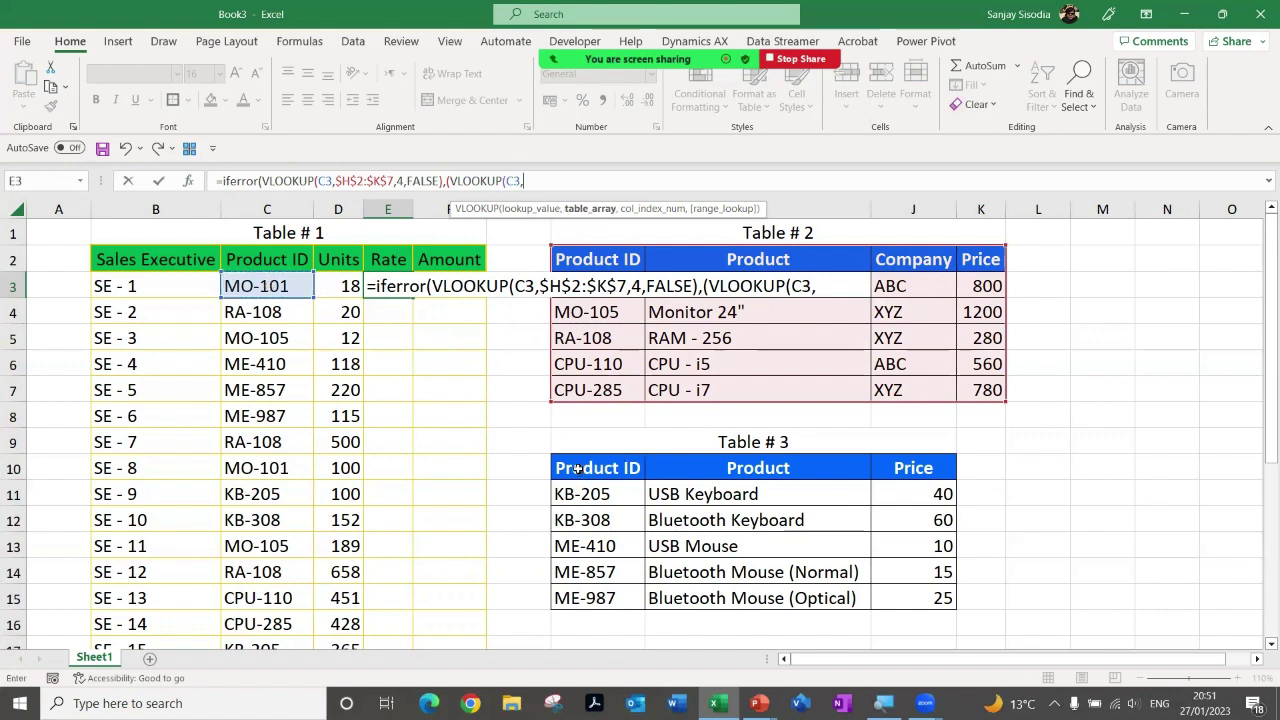
left_click_drag(583, 471, 905, 603)
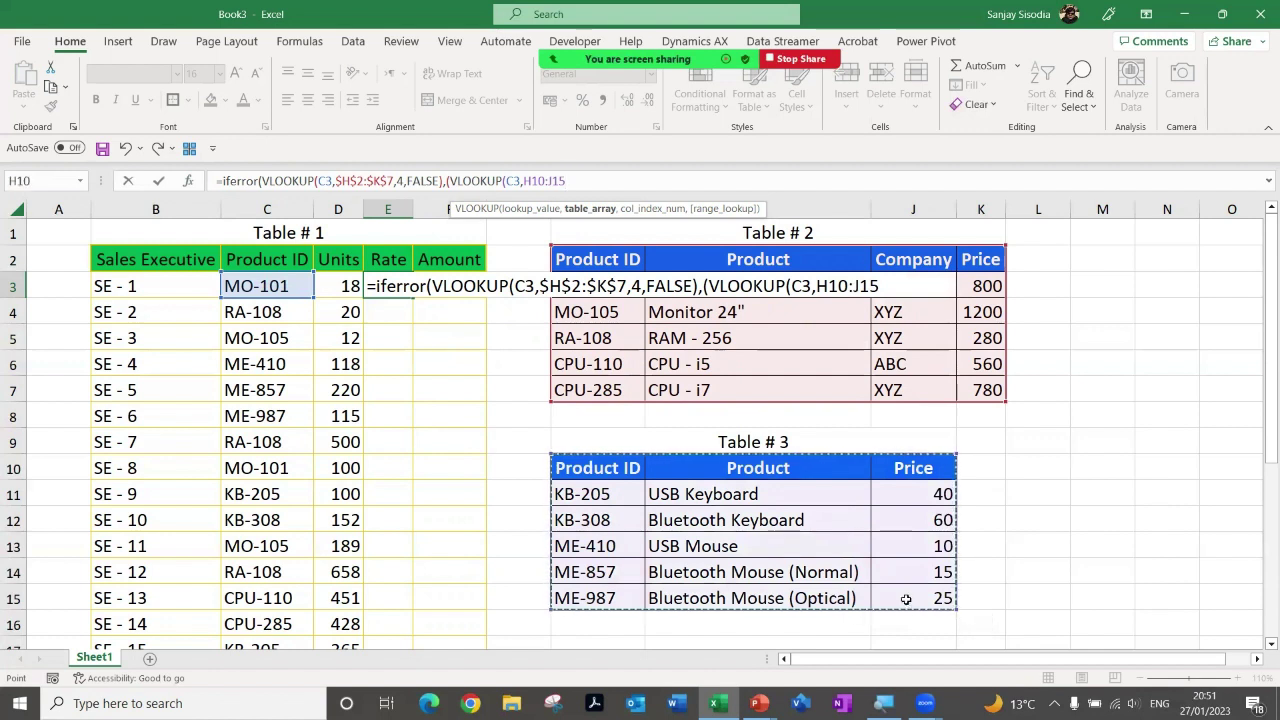
key("F4")
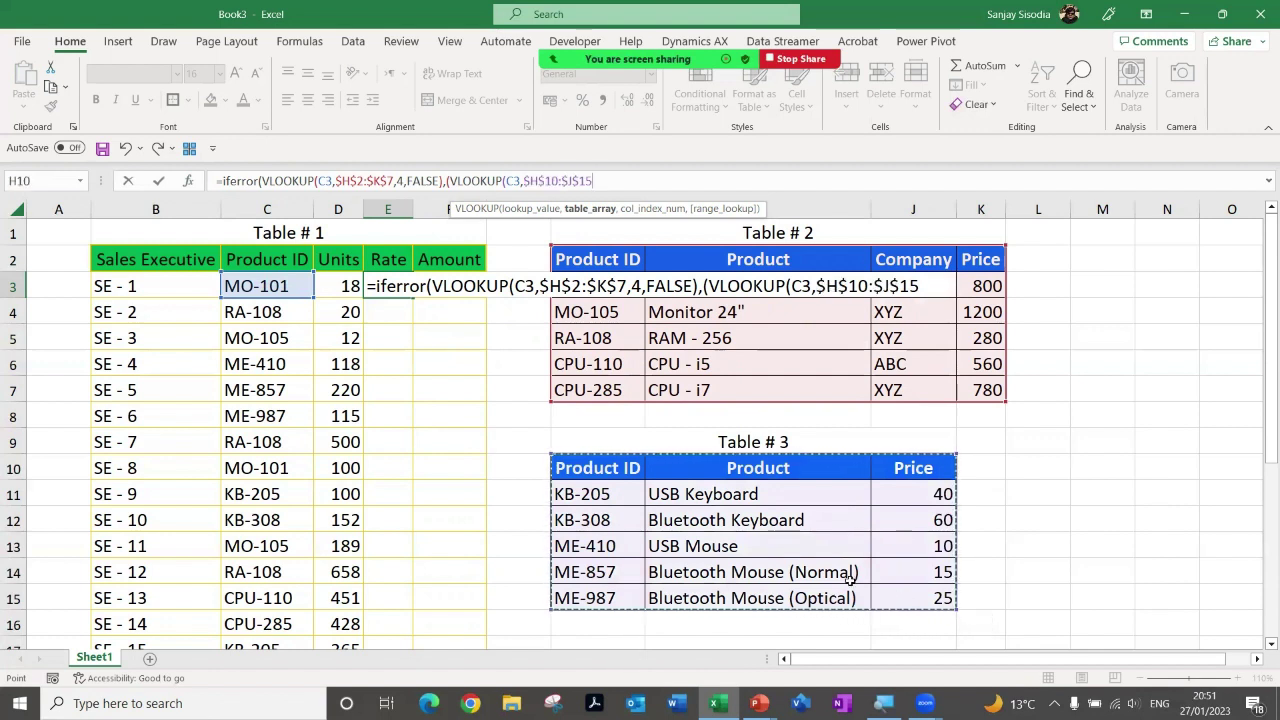
type(",")
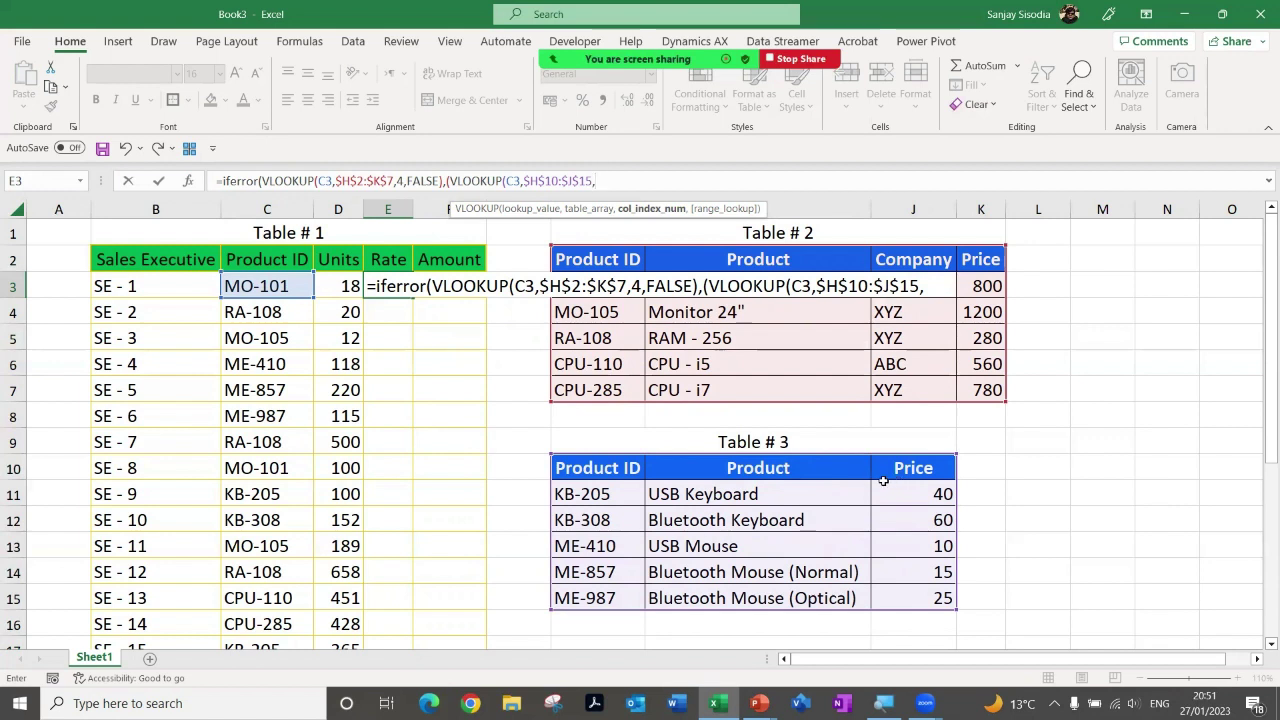
type("3,")
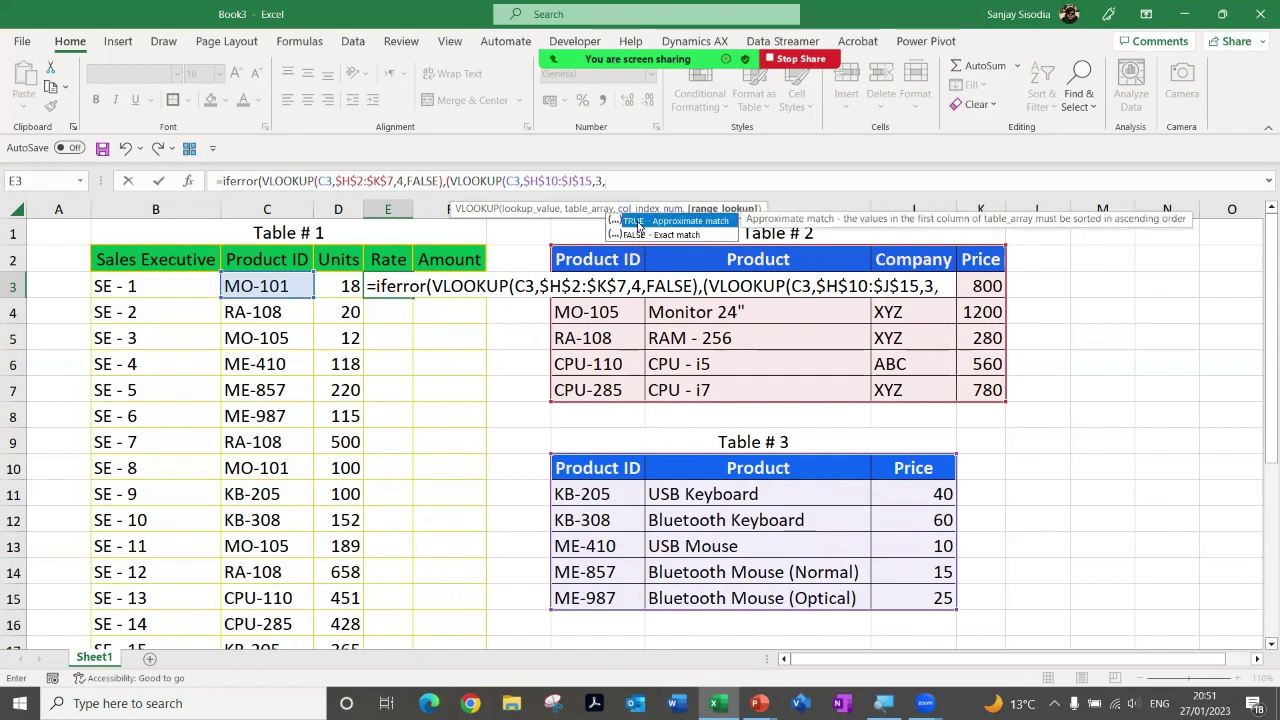
double_click(635, 237)
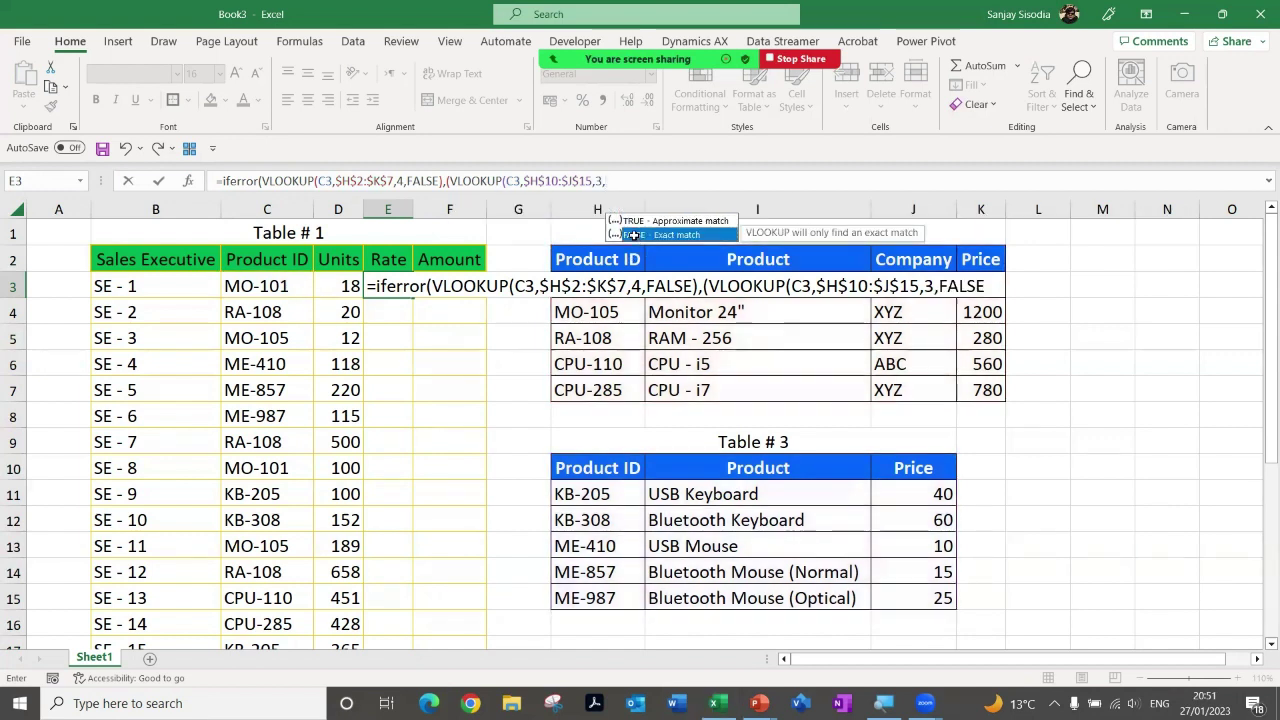
type(")")
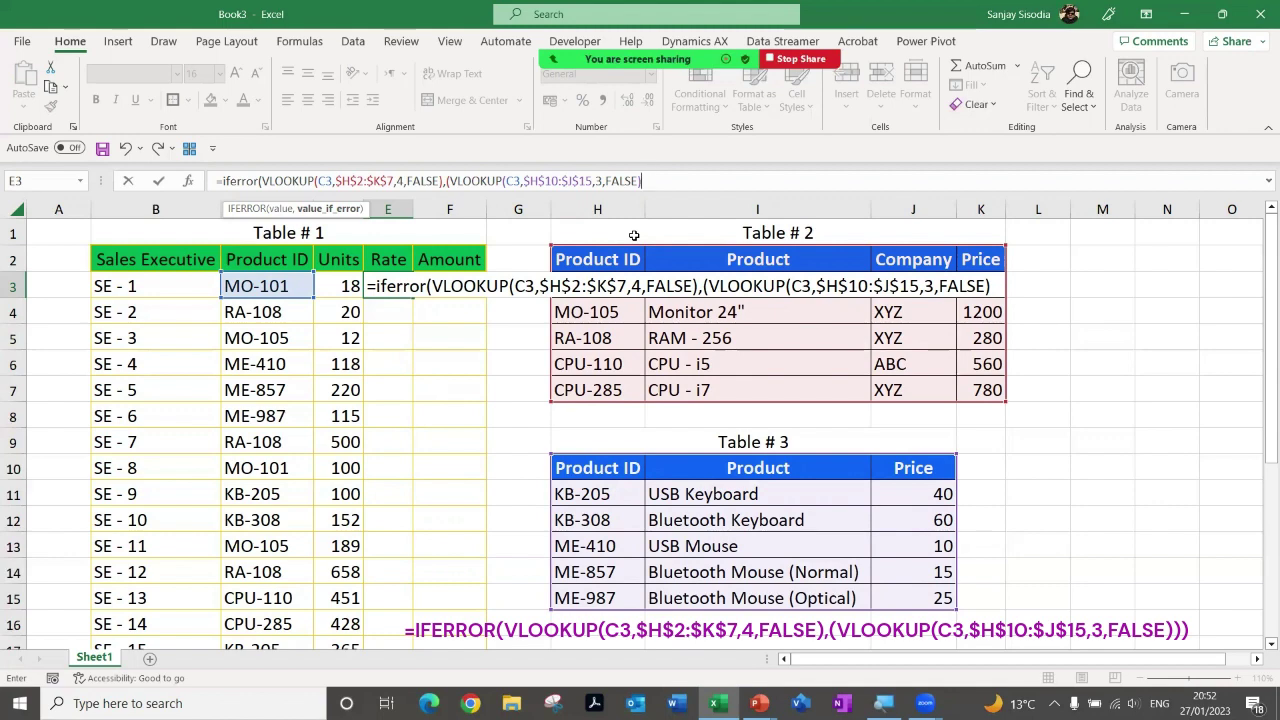
type(")")
key("Return")
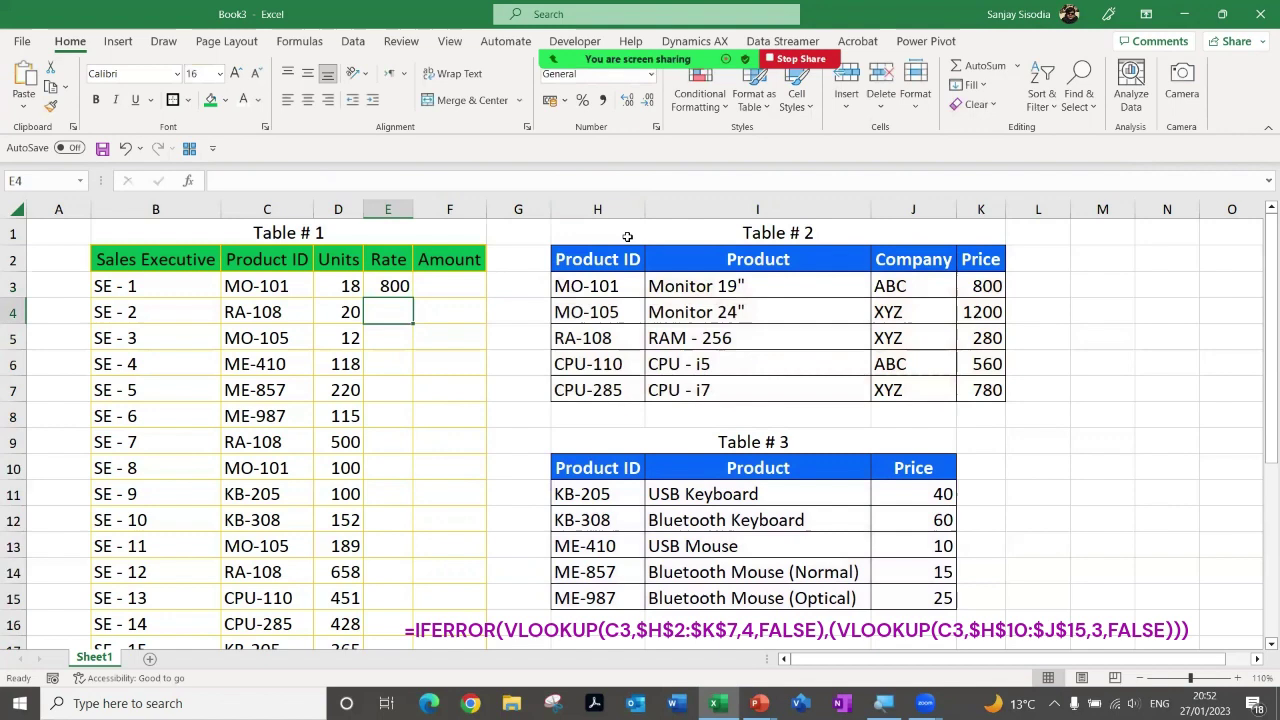
Step: Fill the IFERROR formula from E3 down the Rate column to E27
left_click(378, 286)
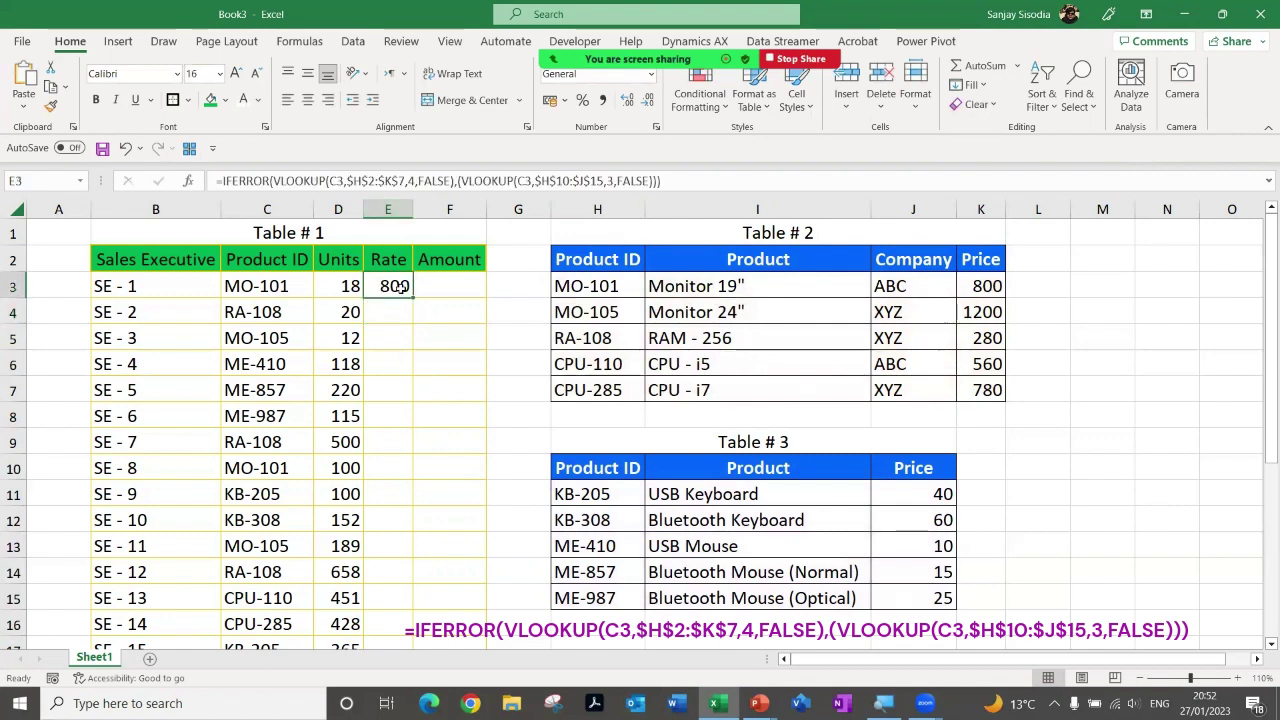
left_click_drag(412, 298, 408, 608)
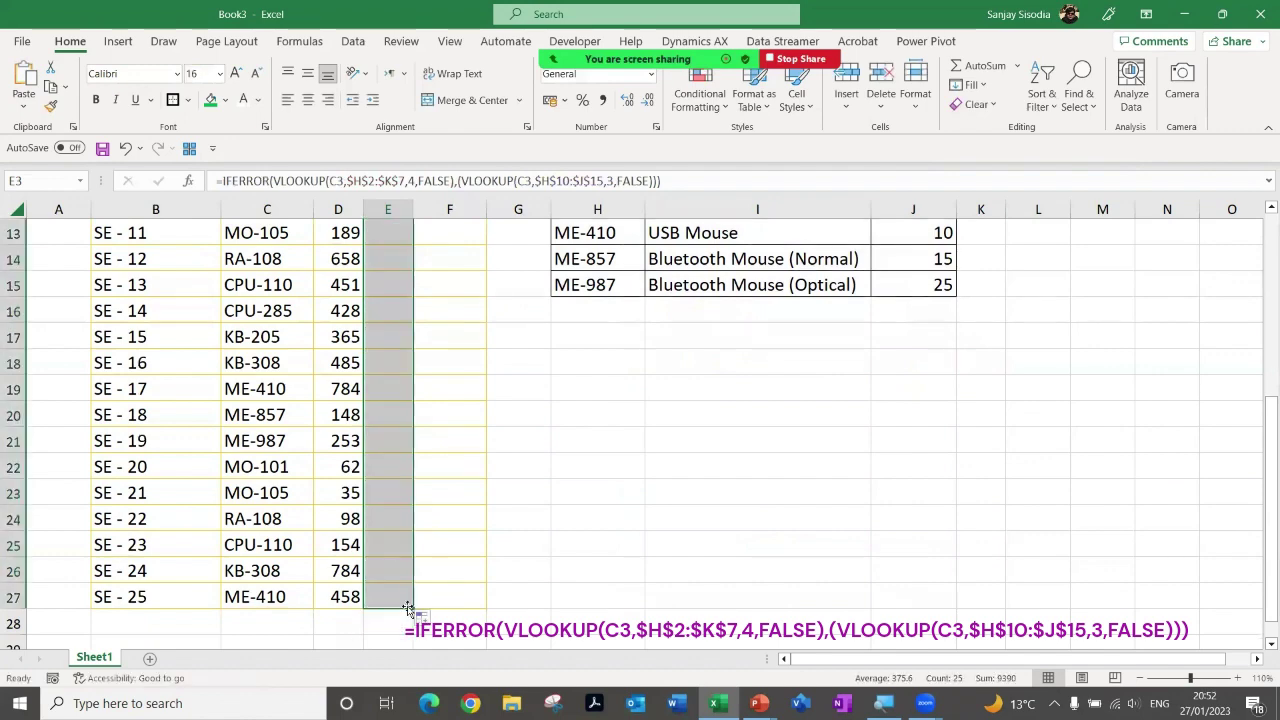
scroll(454, 474, "up", 4)
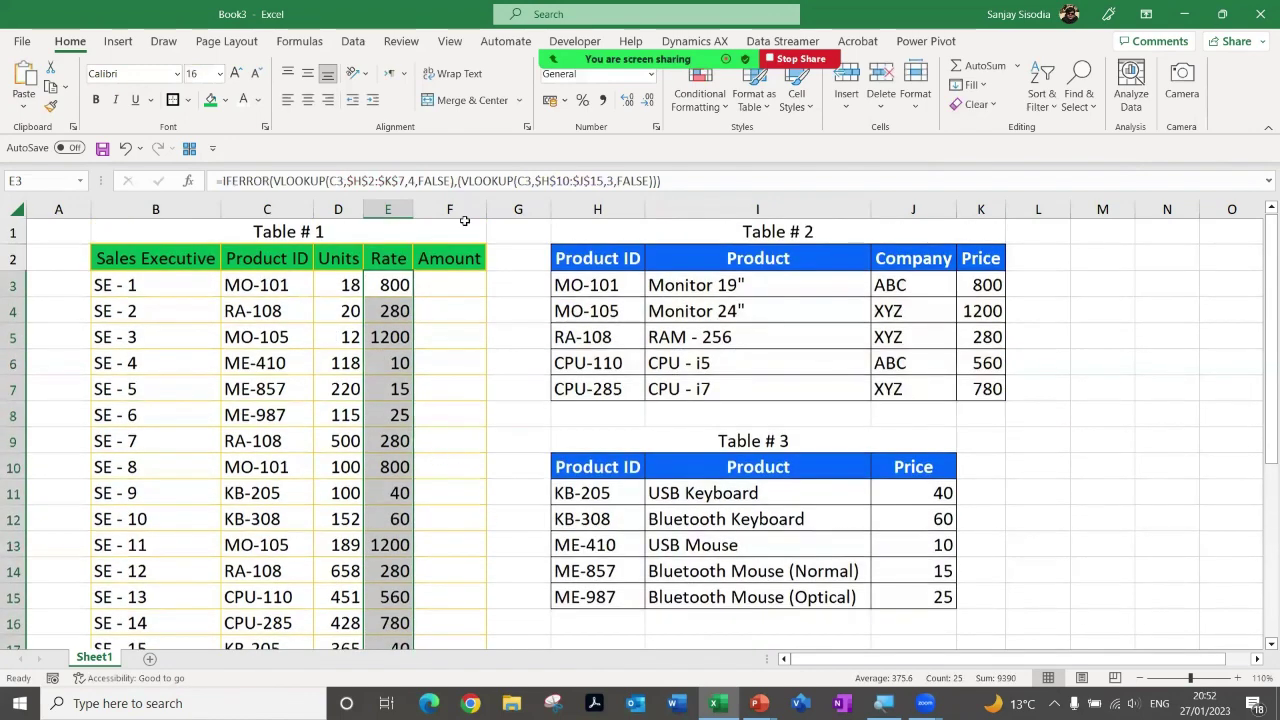